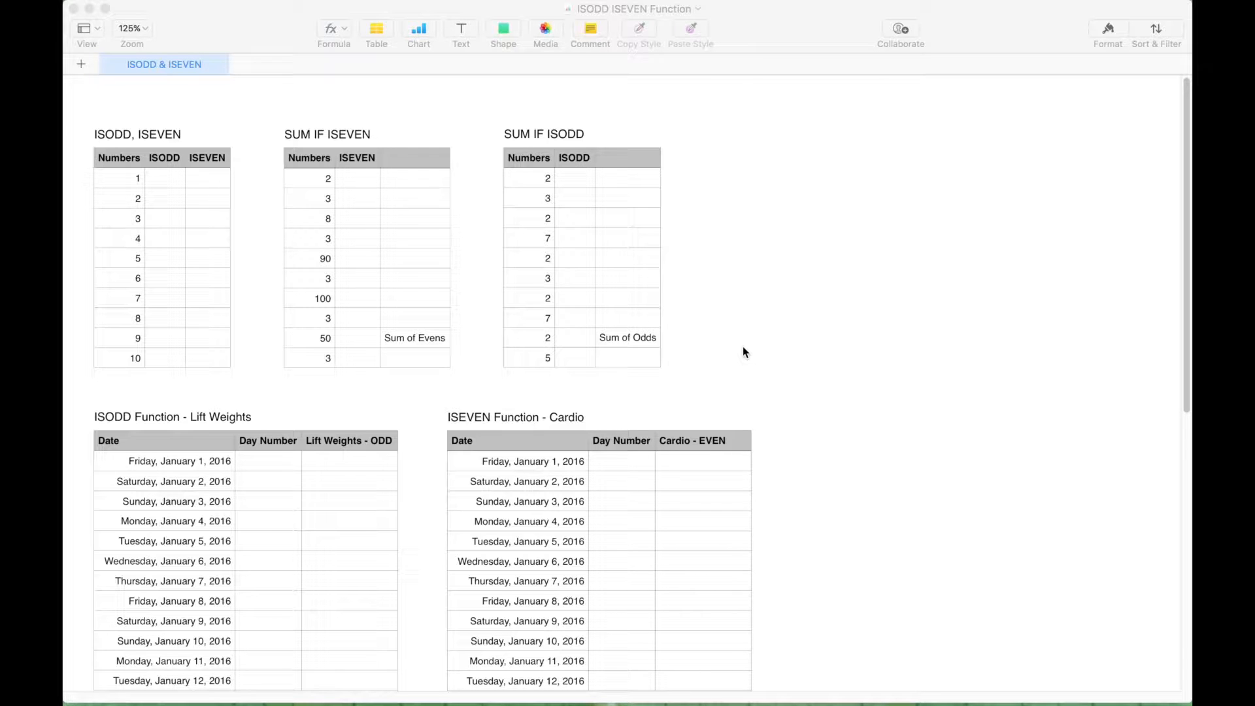
- Enter an ISODD formula referencing A2 in cell B2 of the ISODD, ISEVEN table
click(127, 157)
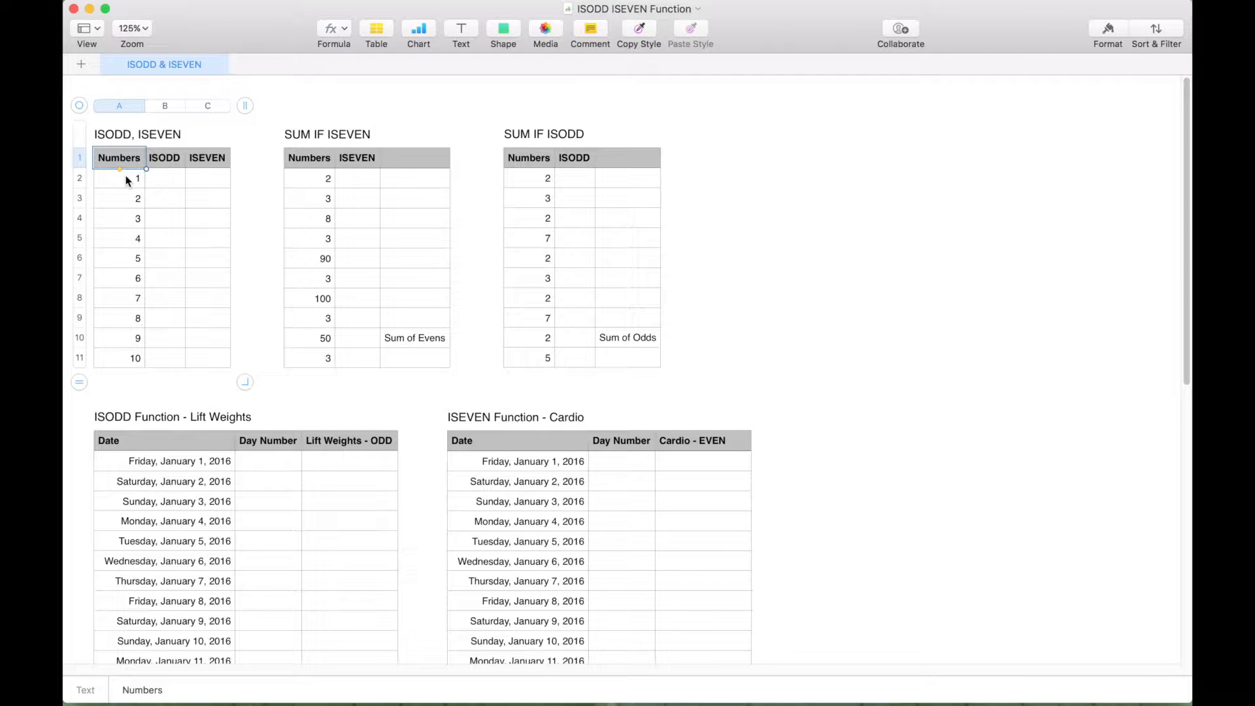
click(165, 178)
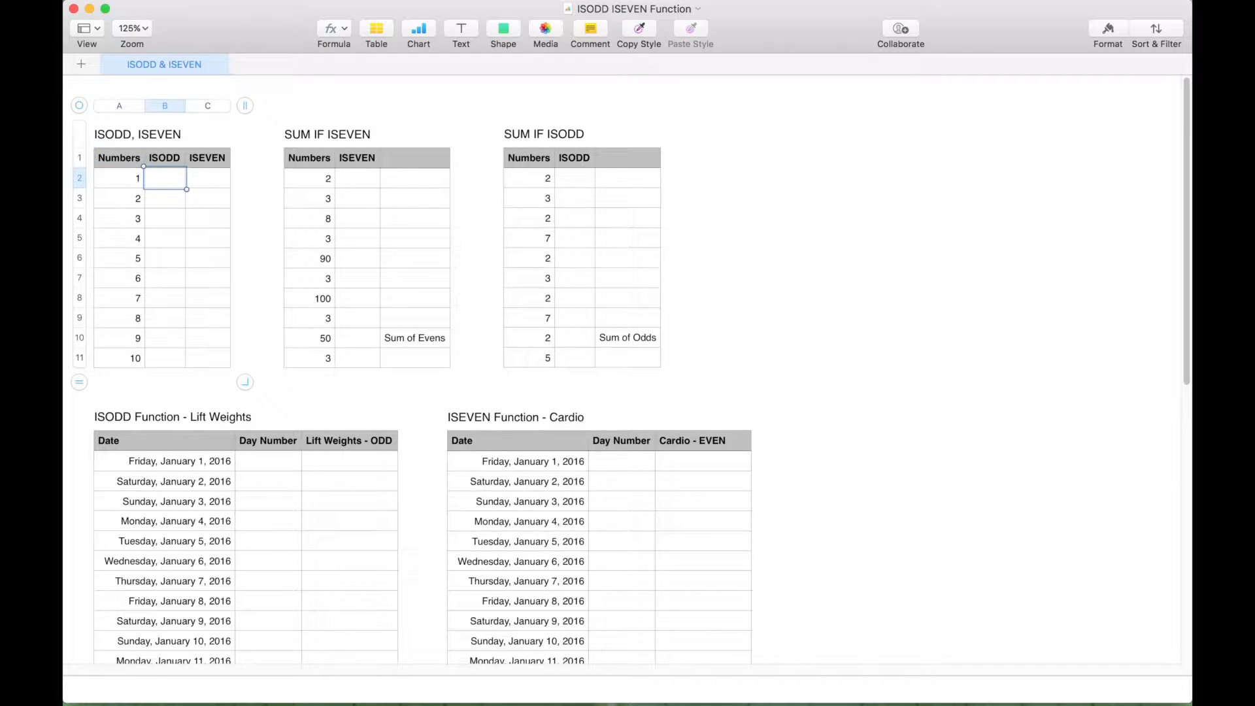
key(=)
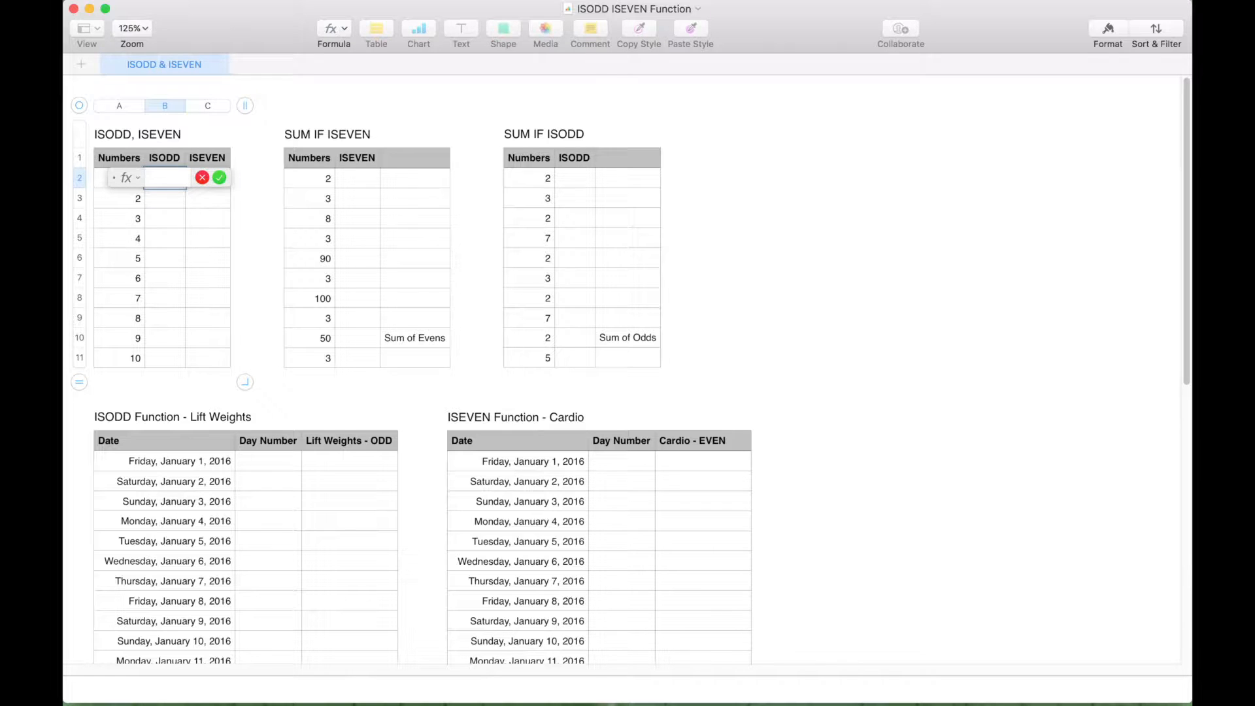
text(ISODD)
key(Return)
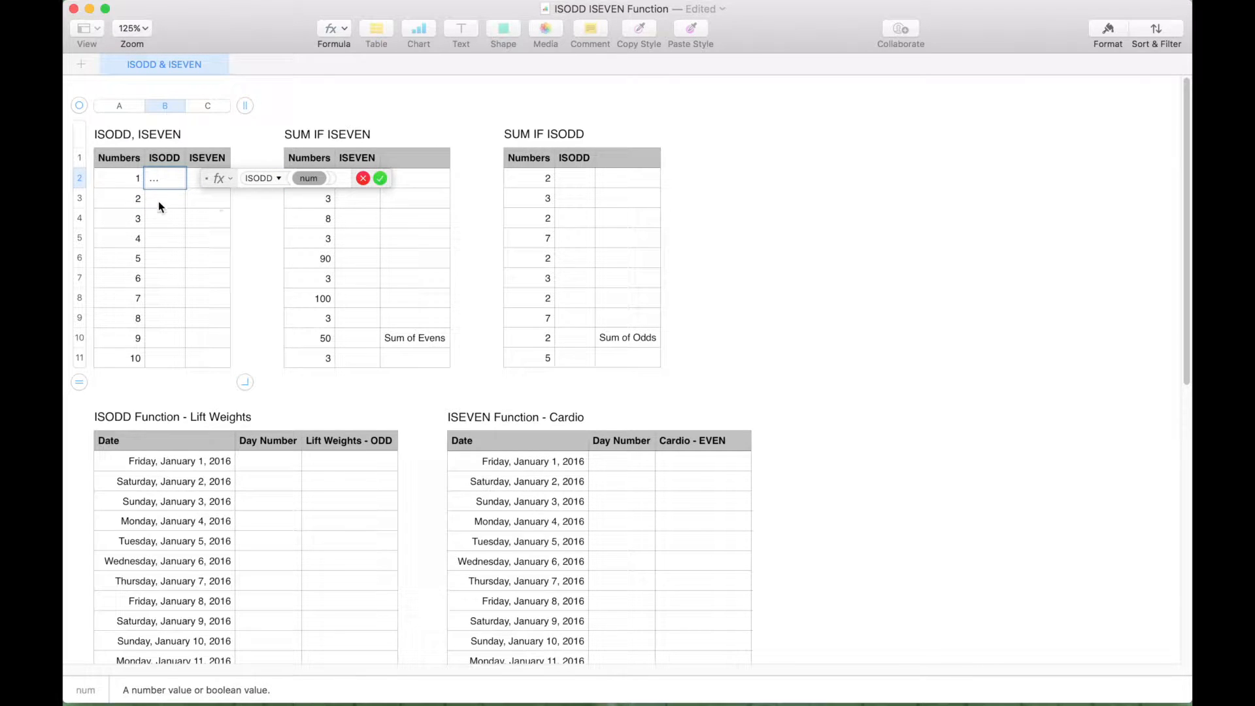
click(125, 175)
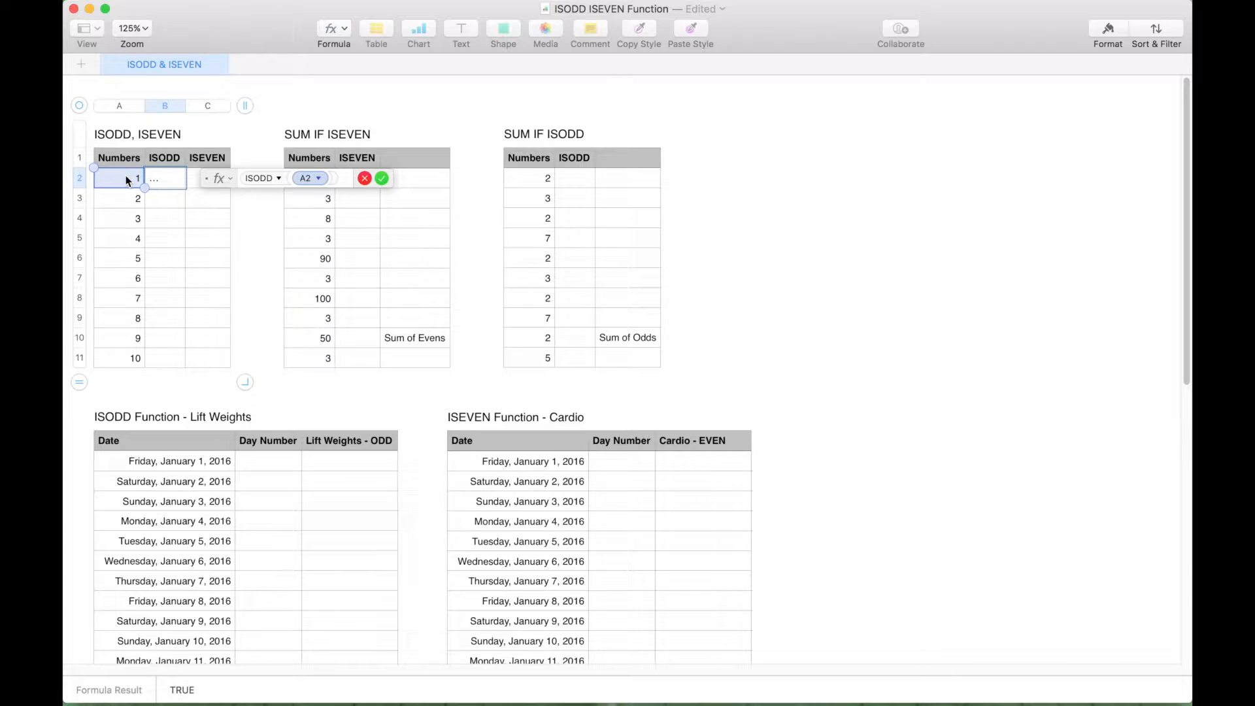
click(382, 182)
- Fill the ISODD formula down through B11 and check the results for the numbers 1 and 2
drag(164, 189, 171, 368)
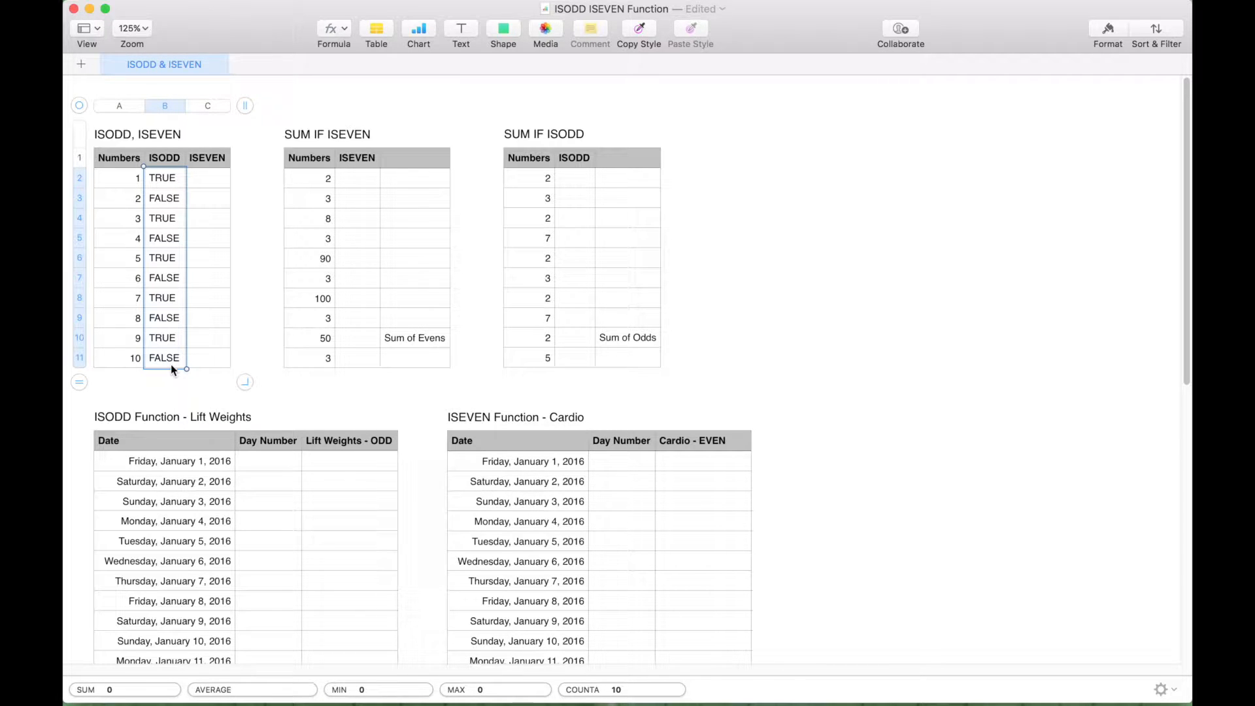
click(115, 181)
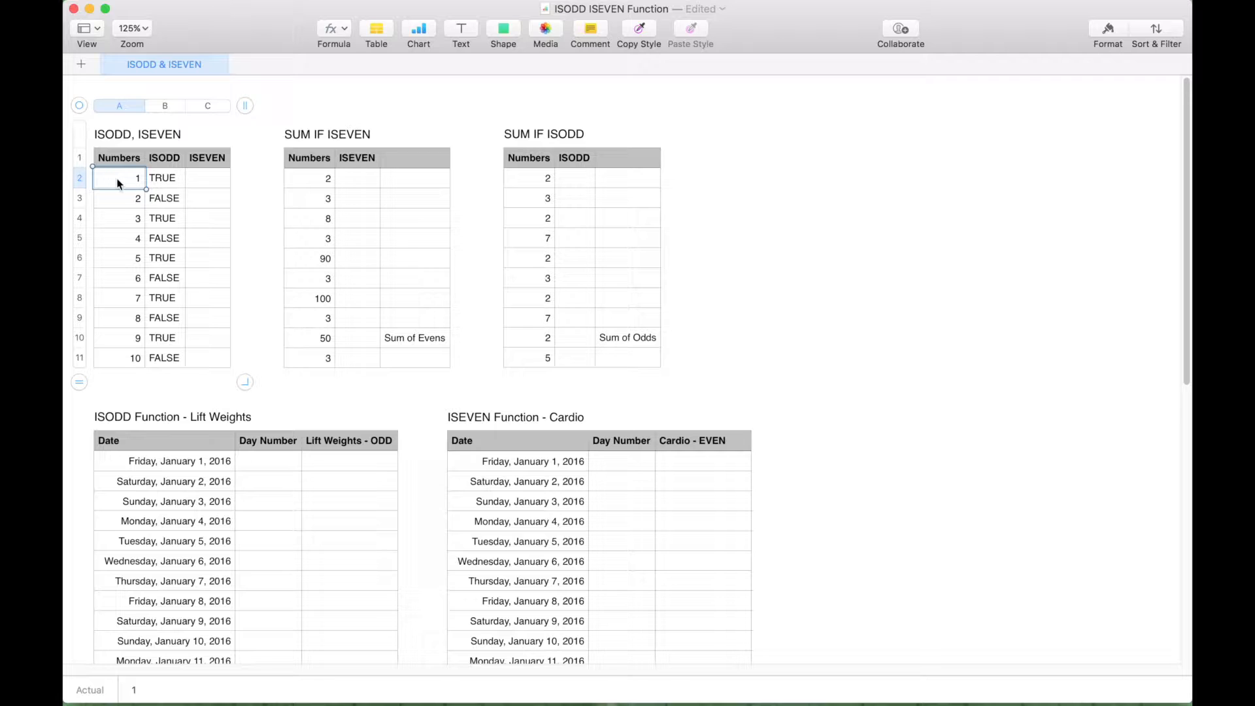
click(163, 177)
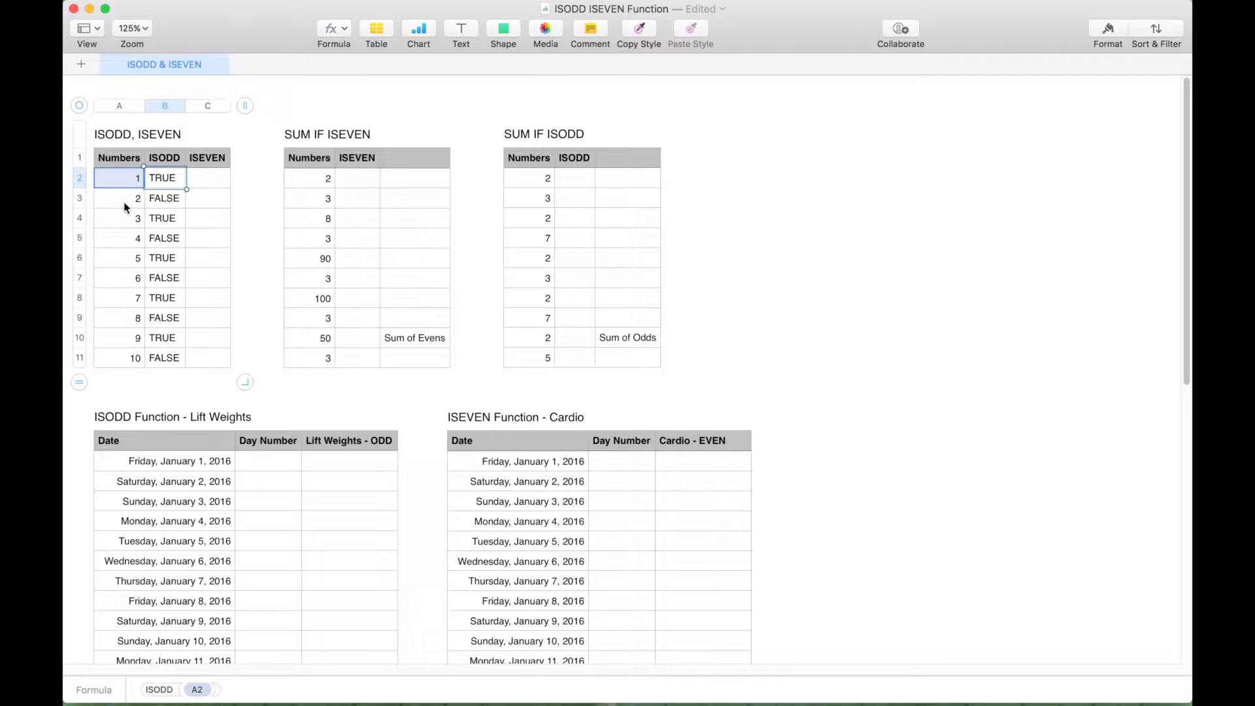
click(123, 202)
click(164, 202)
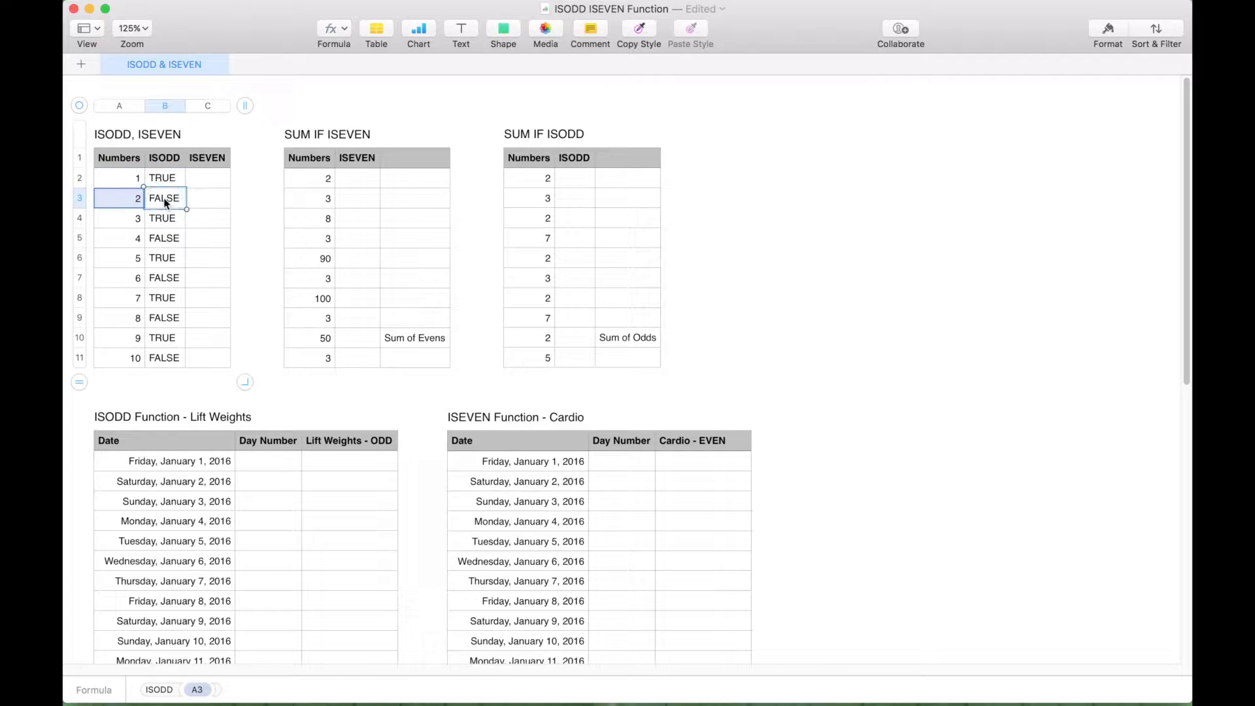
- Enter an ISEVEN formula referencing A2 in cell C2 of the ISODD, ISEVEN table
click(206, 183)
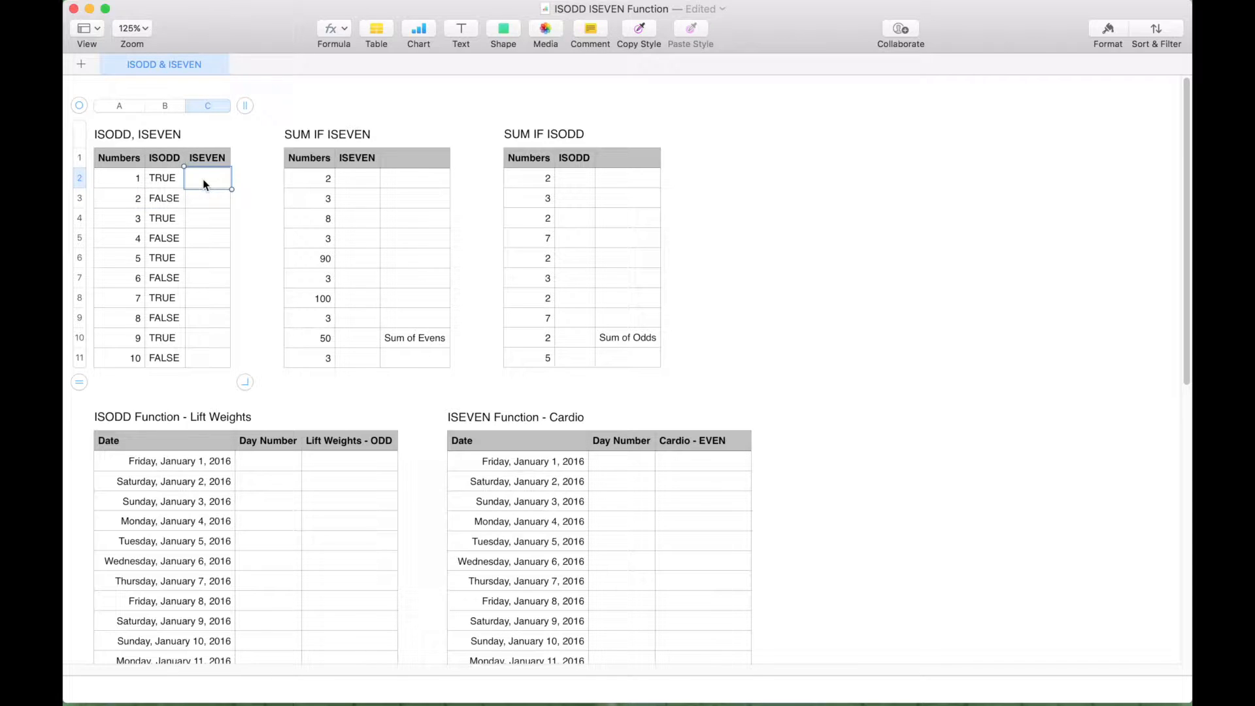
text(=ISE)
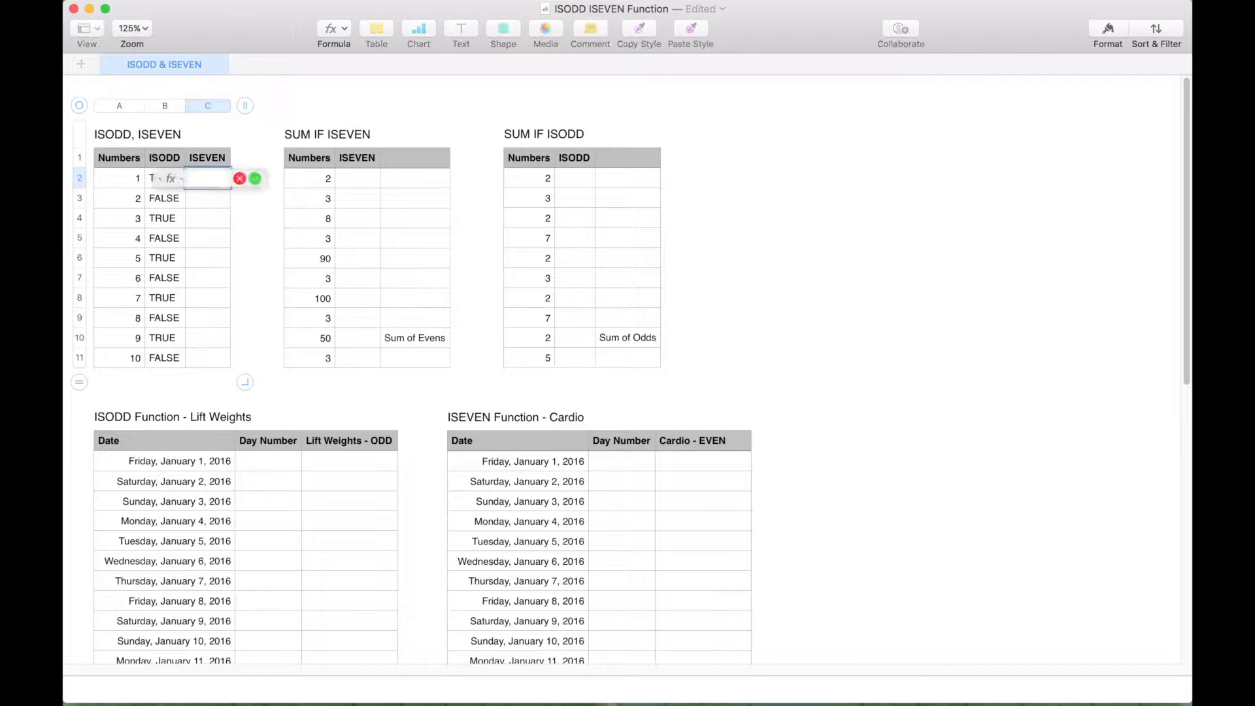
text(VEN)
key(Return)
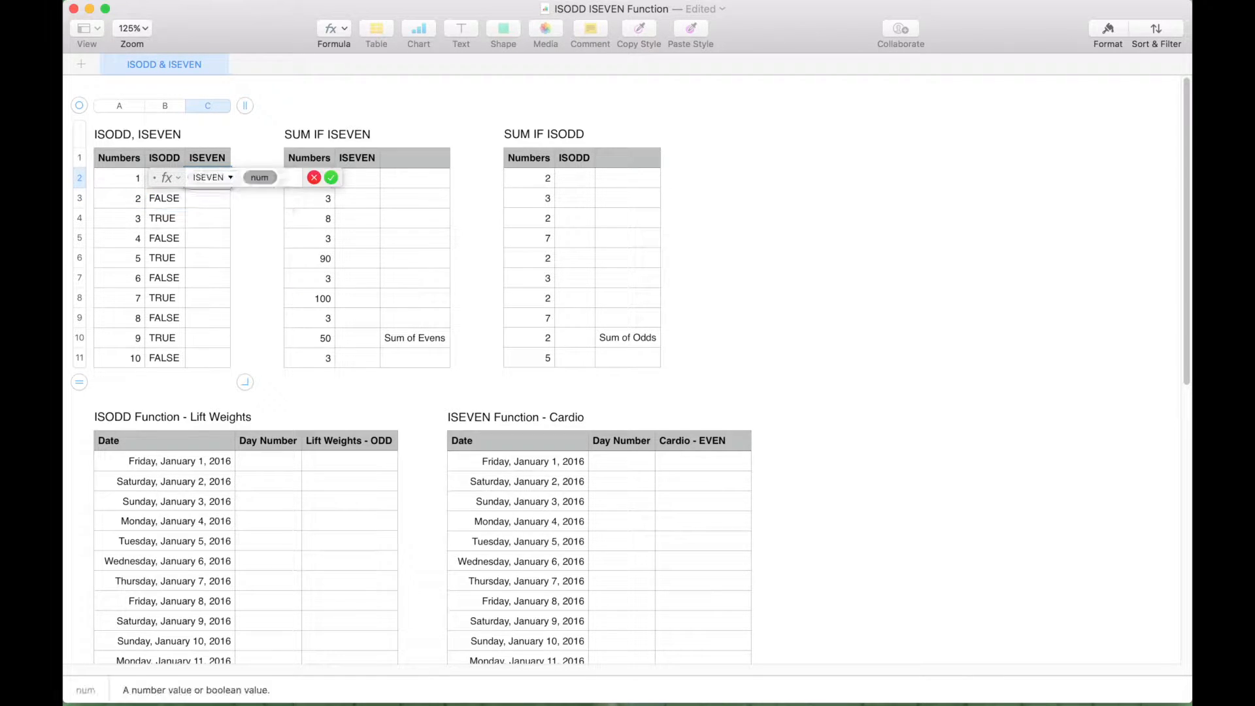
click(124, 180)
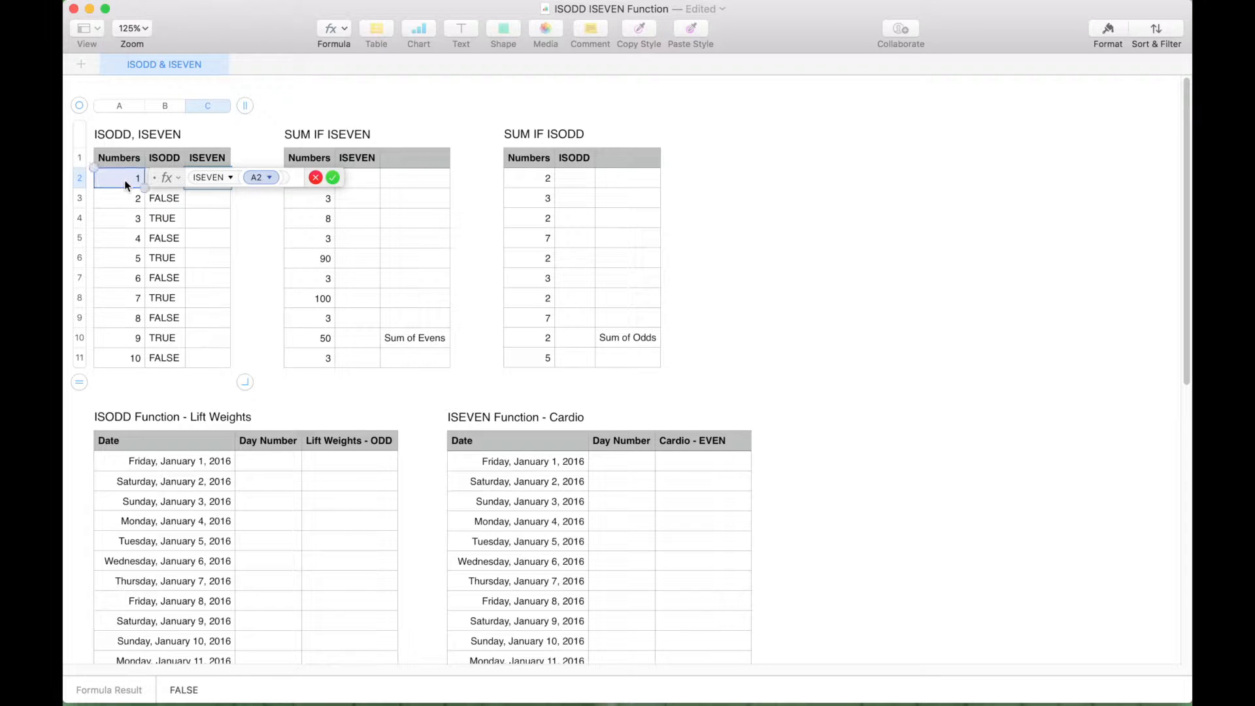
click(331, 177)
- Fill the ISEVEN formula down through C11 and check the results beside the even numbers
drag(232, 189, 229, 360)
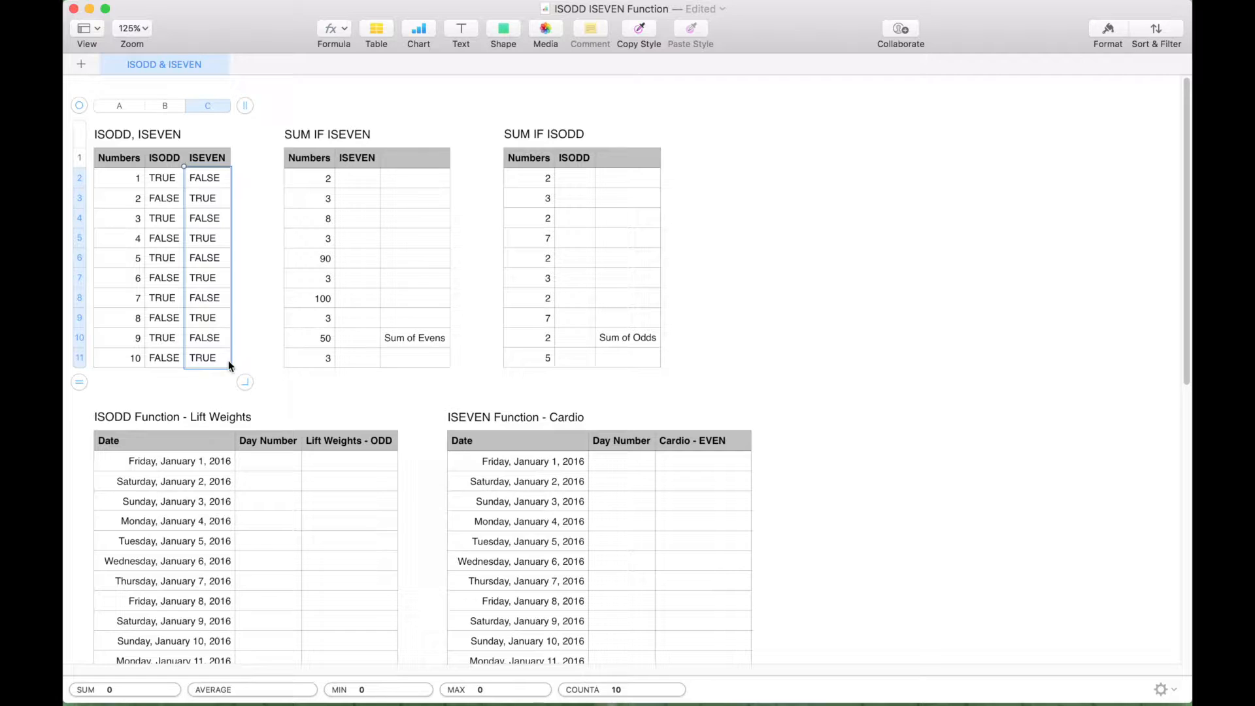
click(202, 207)
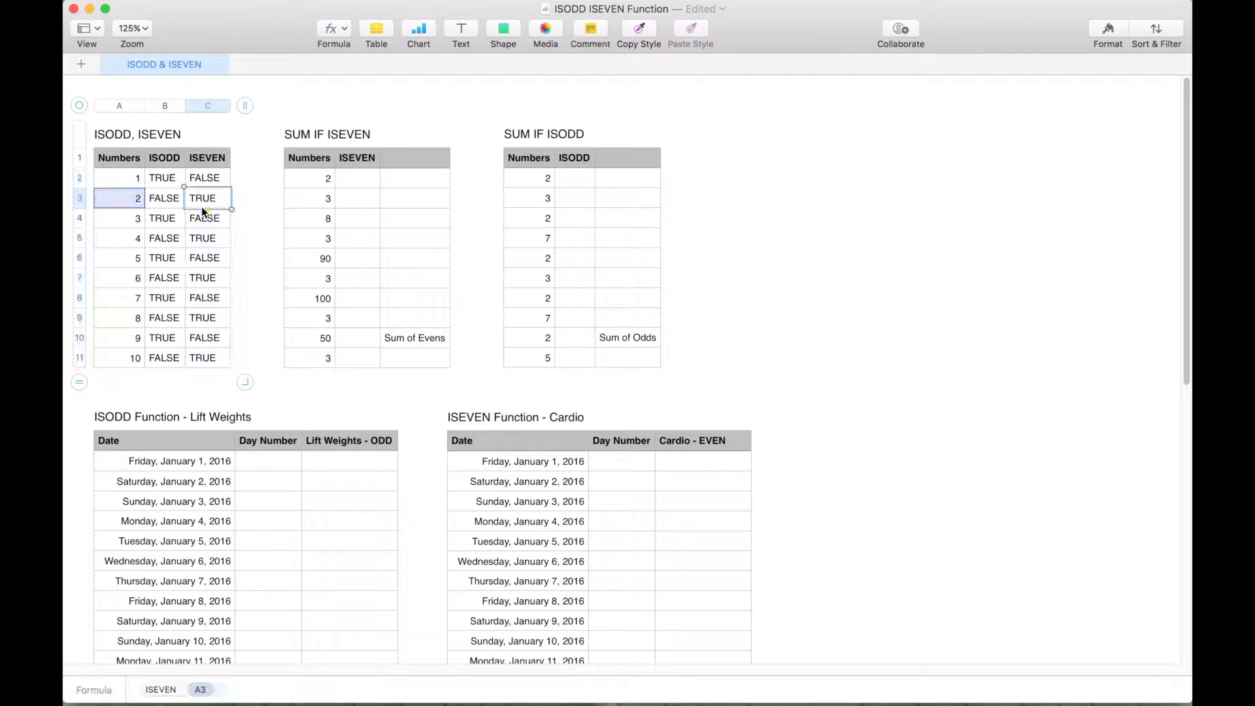
click(199, 239)
click(201, 278)
click(201, 317)
click(205, 359)
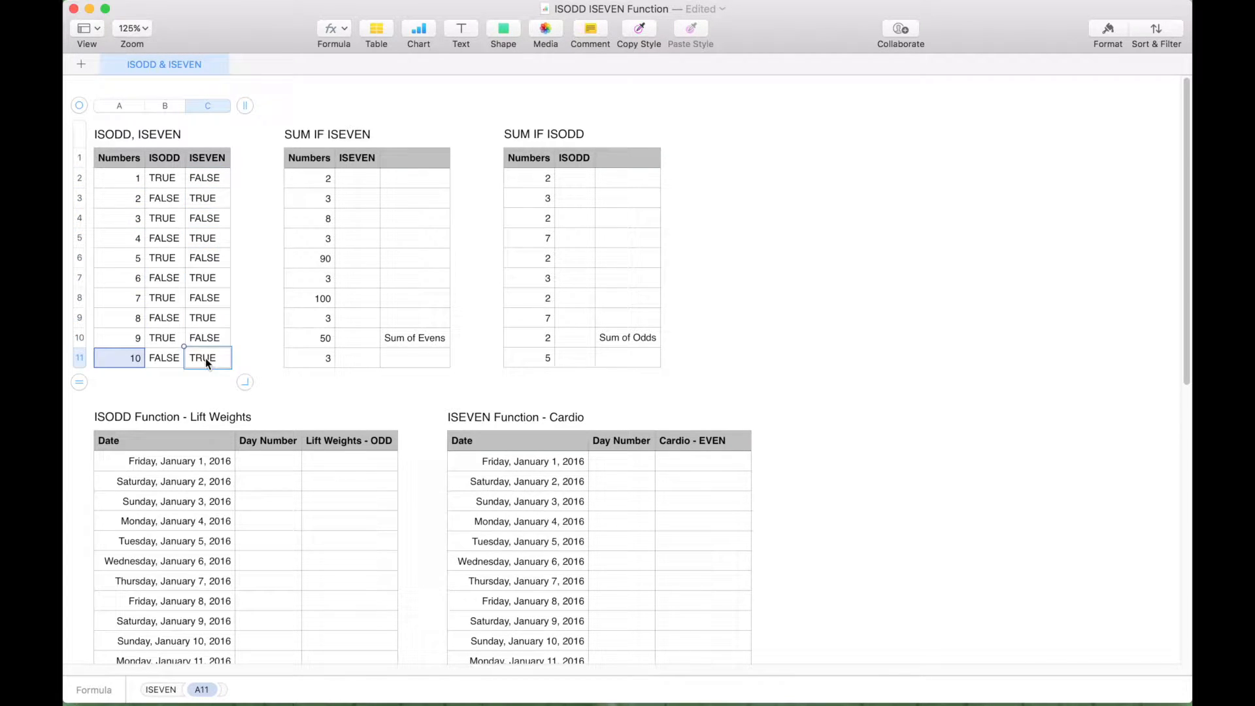
- In the SUM IF ISEVEN table, enter an ISEVEN formula referencing A2 in B2 and fill it down through B11
click(307, 159)
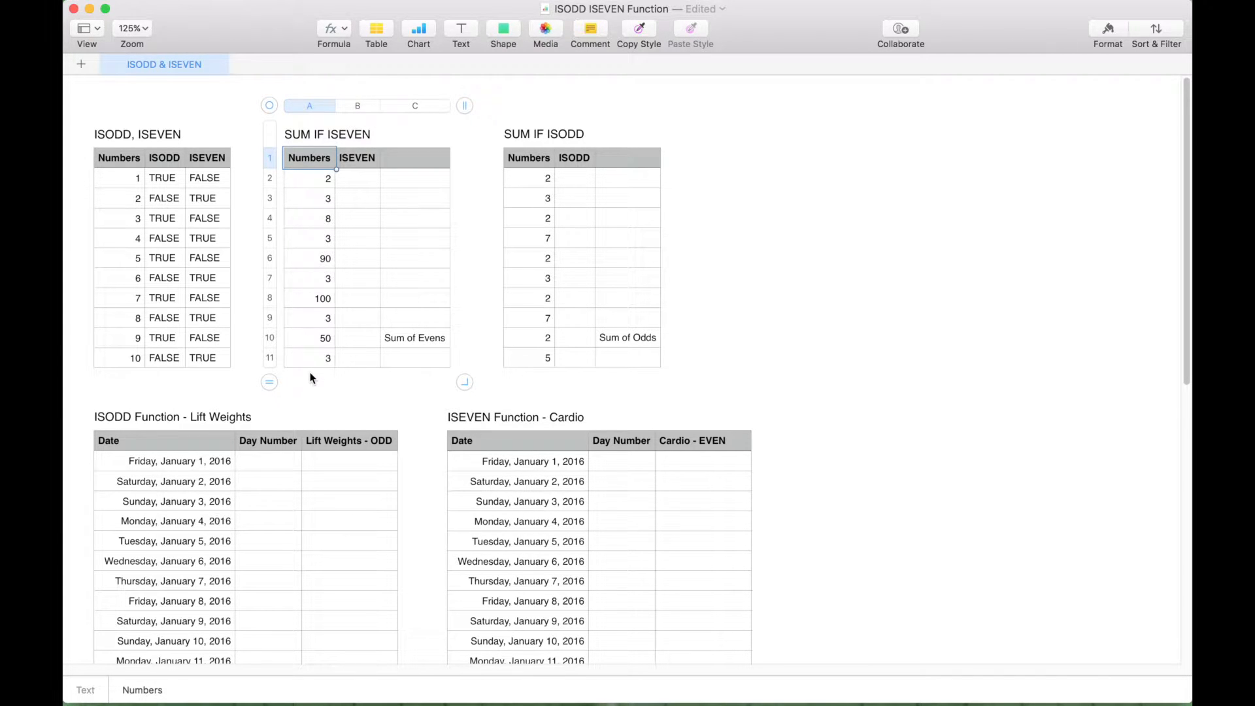
click(360, 184)
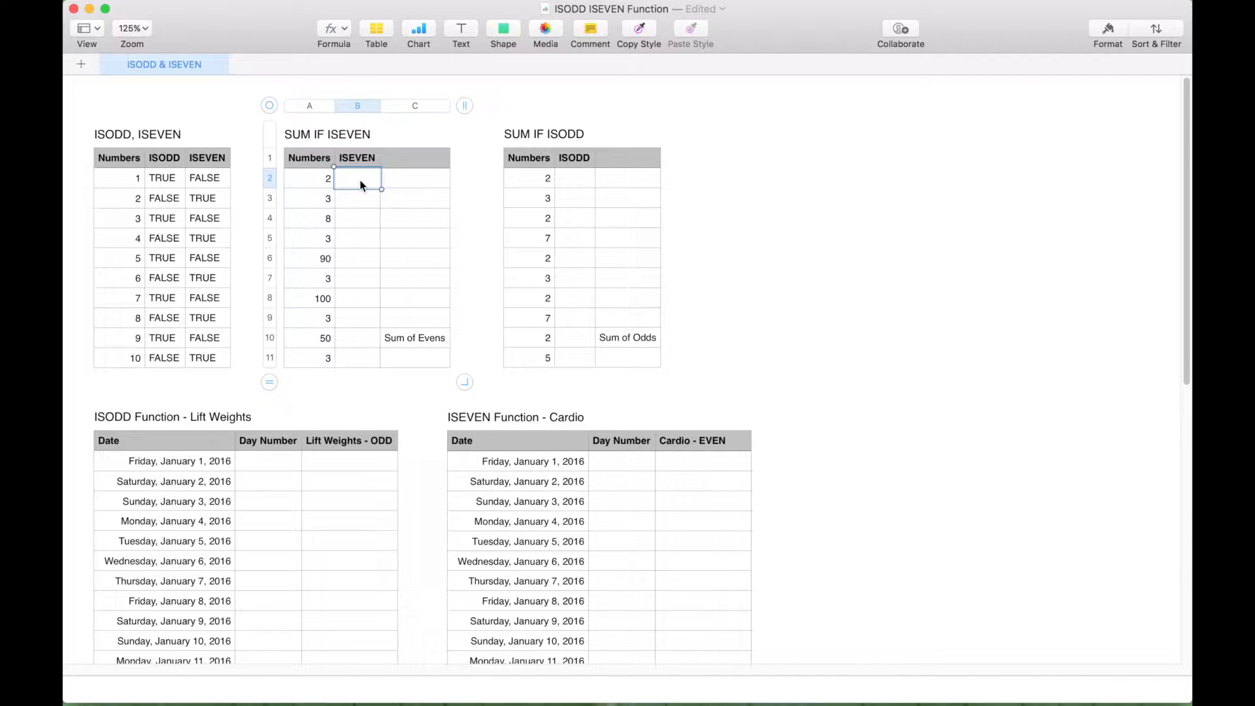
text(=IS)
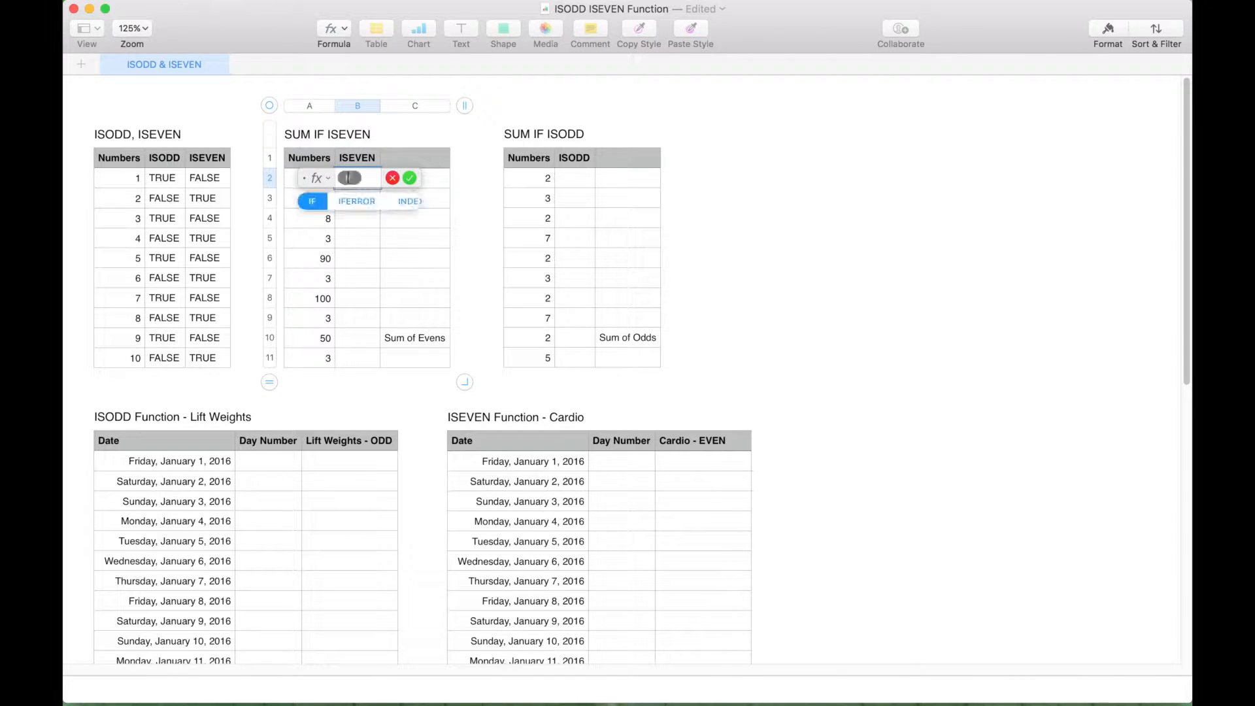
text(EVEN)
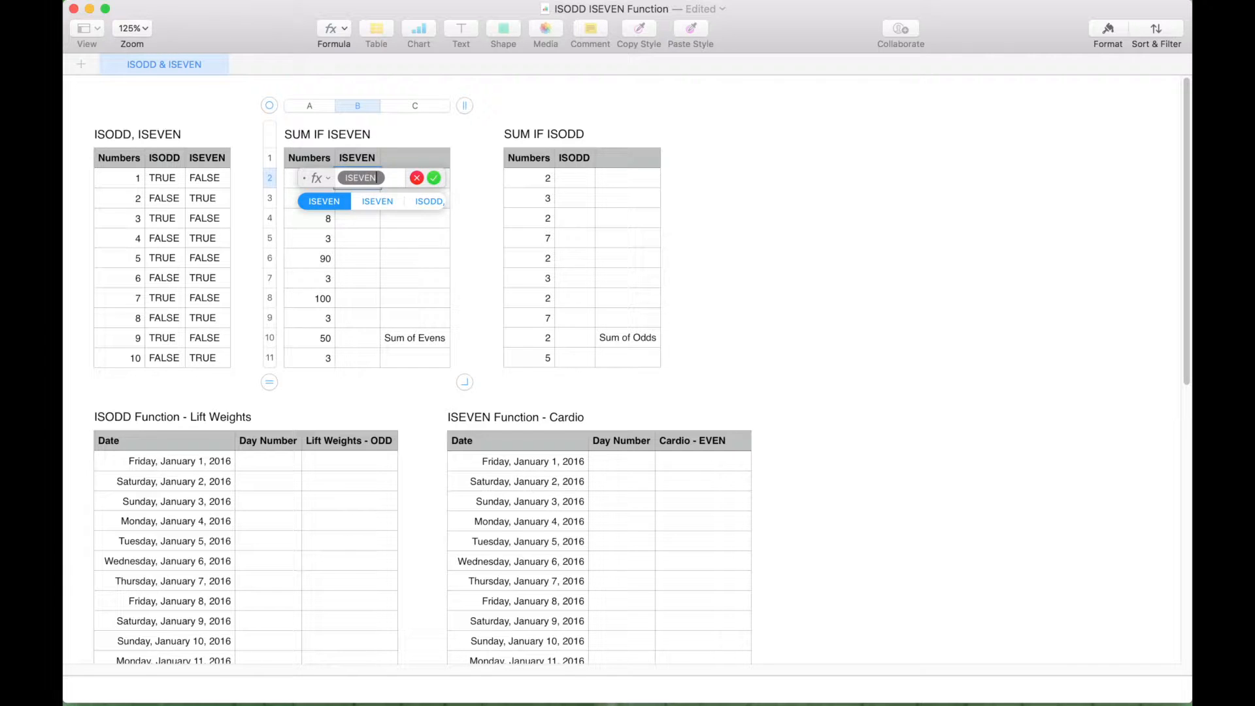
key(Return)
click(305, 179)
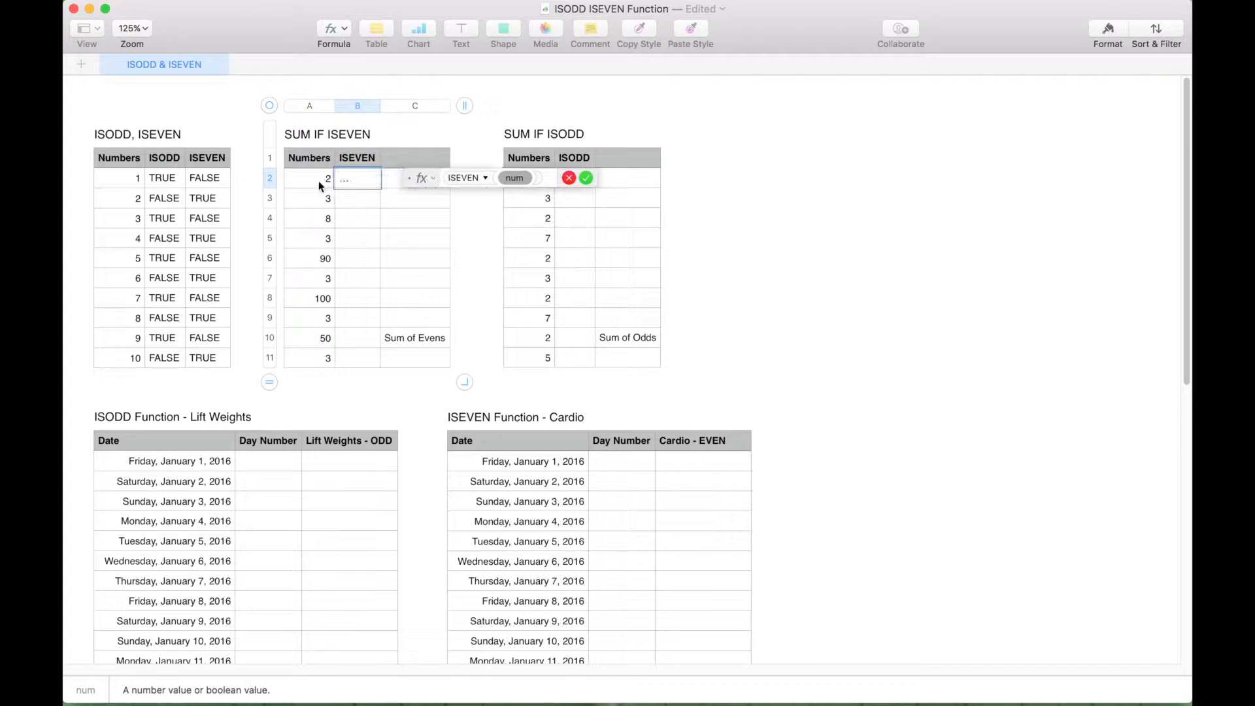
click(587, 178)
drag(358, 189, 361, 370)
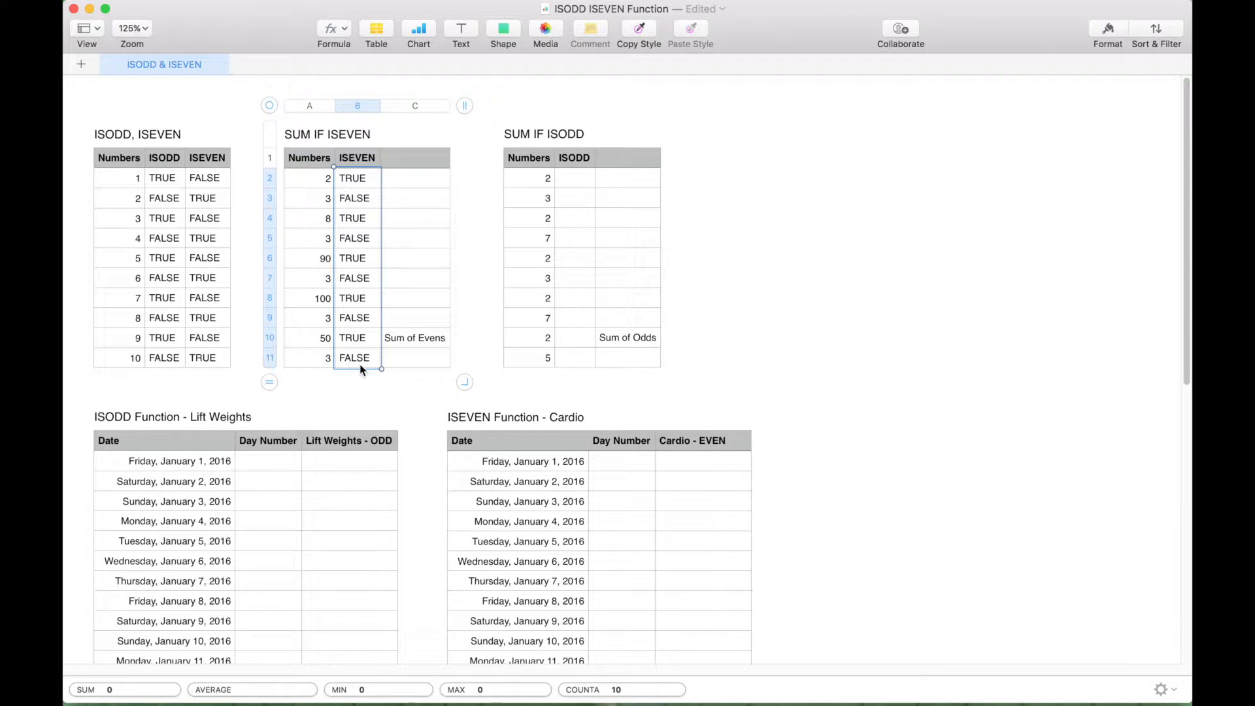
- Start a SUMIF formula in C11 below Sum of Evens, using B2:B11 as the test values
click(407, 364)
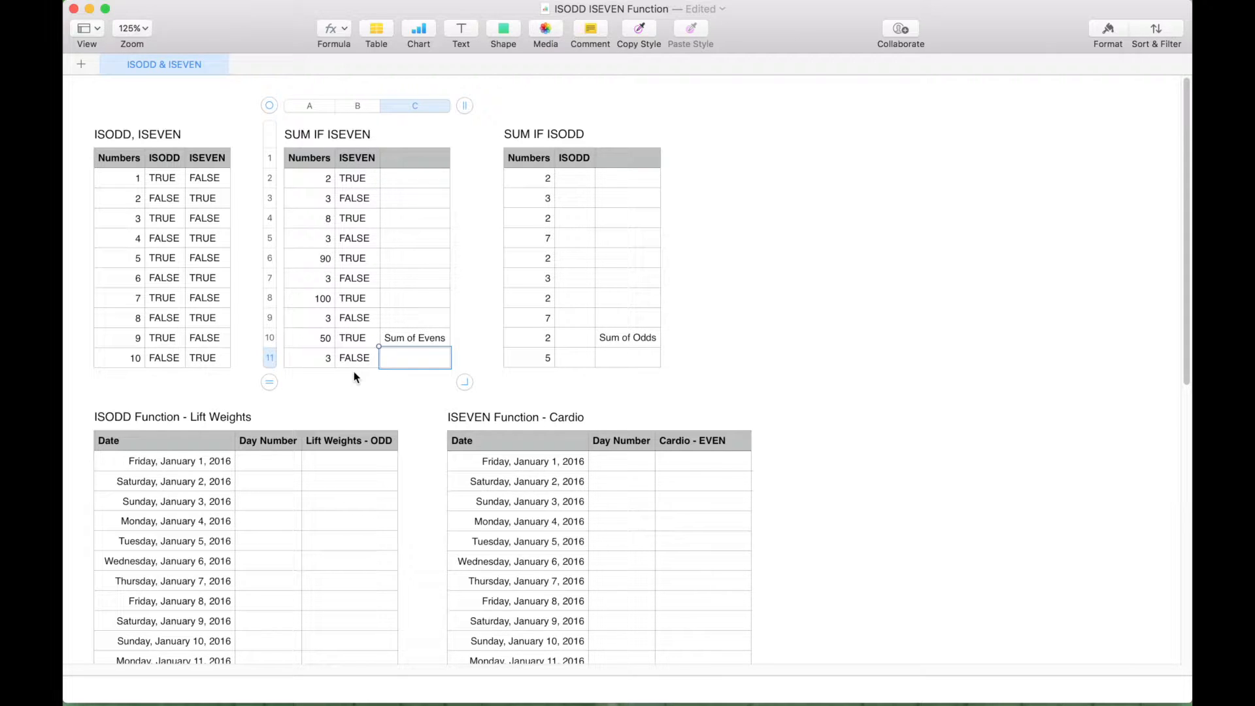
text(=sumif)
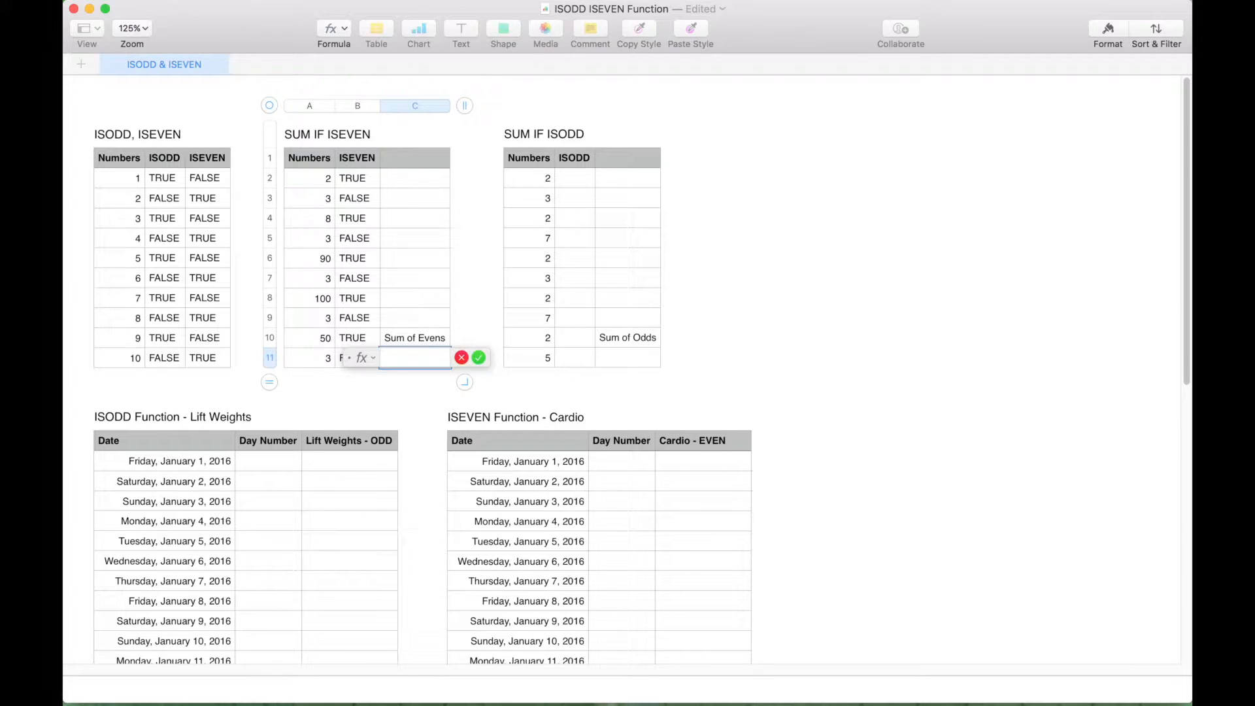
click(378, 384)
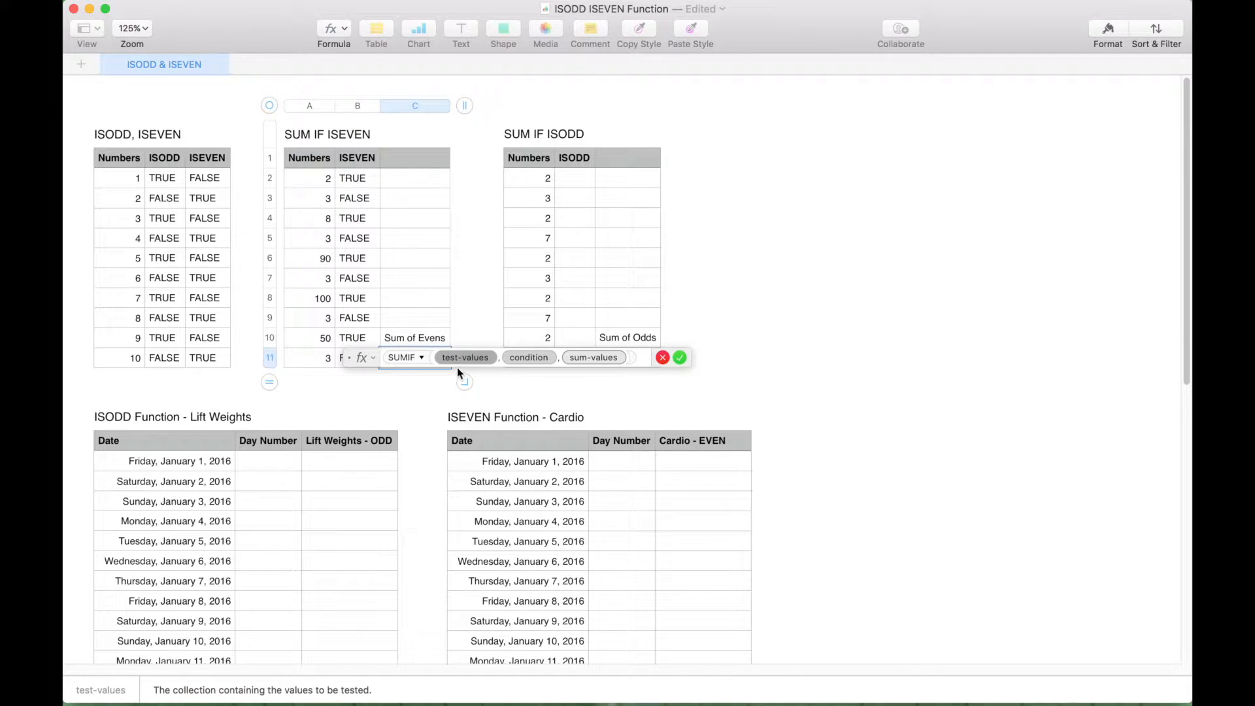
click(345, 180)
drag(379, 188, 370, 358)
- Complete the Sum of Evens SUMIF formula with the condition "=TRUE" and A2:A11 as the sum values
click(605, 353)
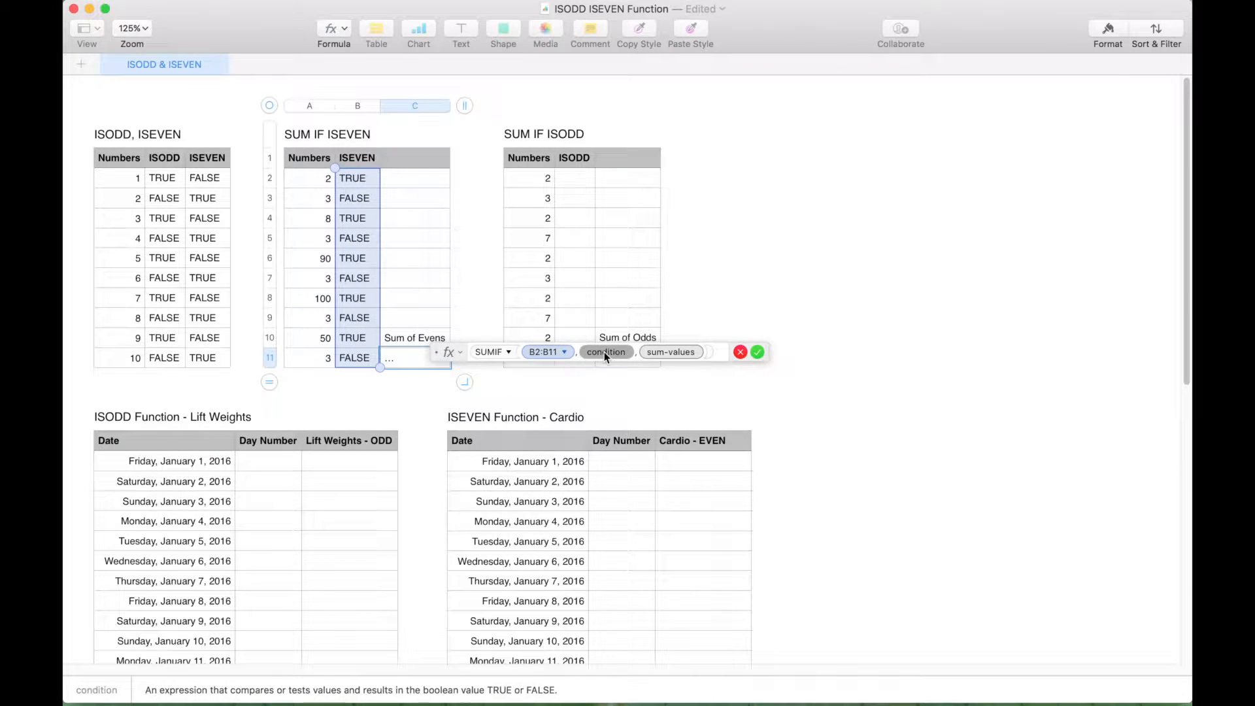
text(")
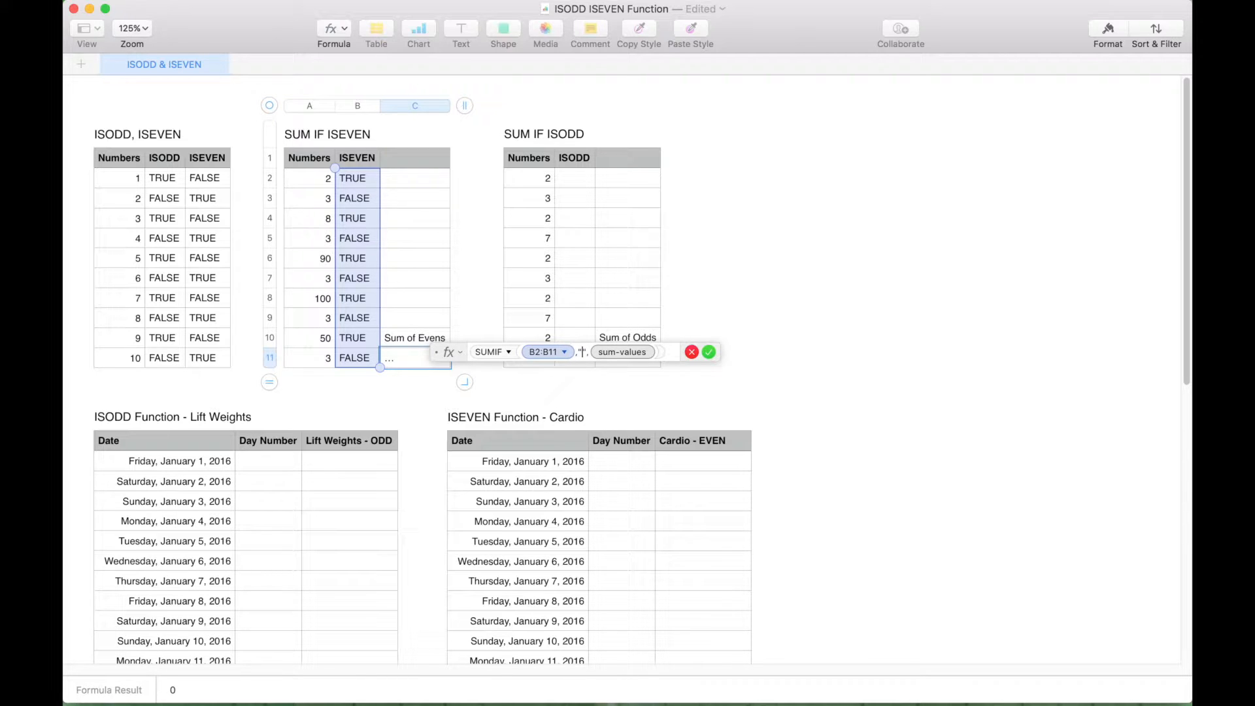
text(=)
text(TRUE)
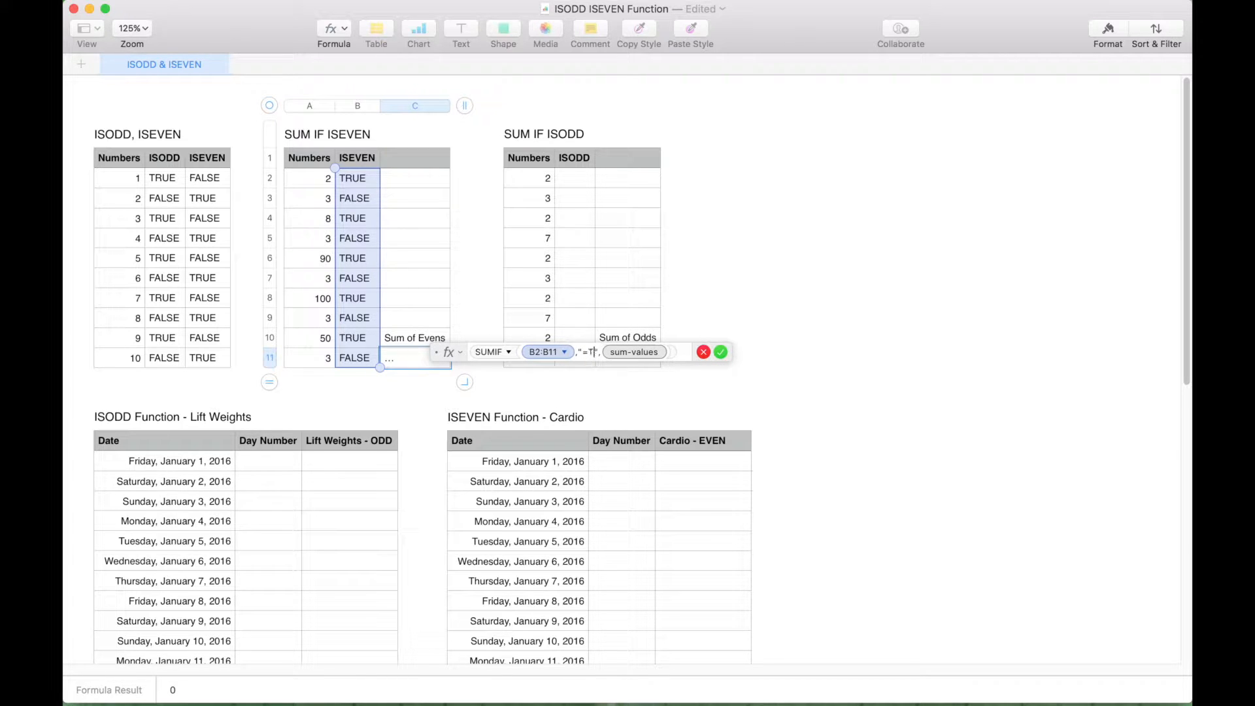
click(653, 352)
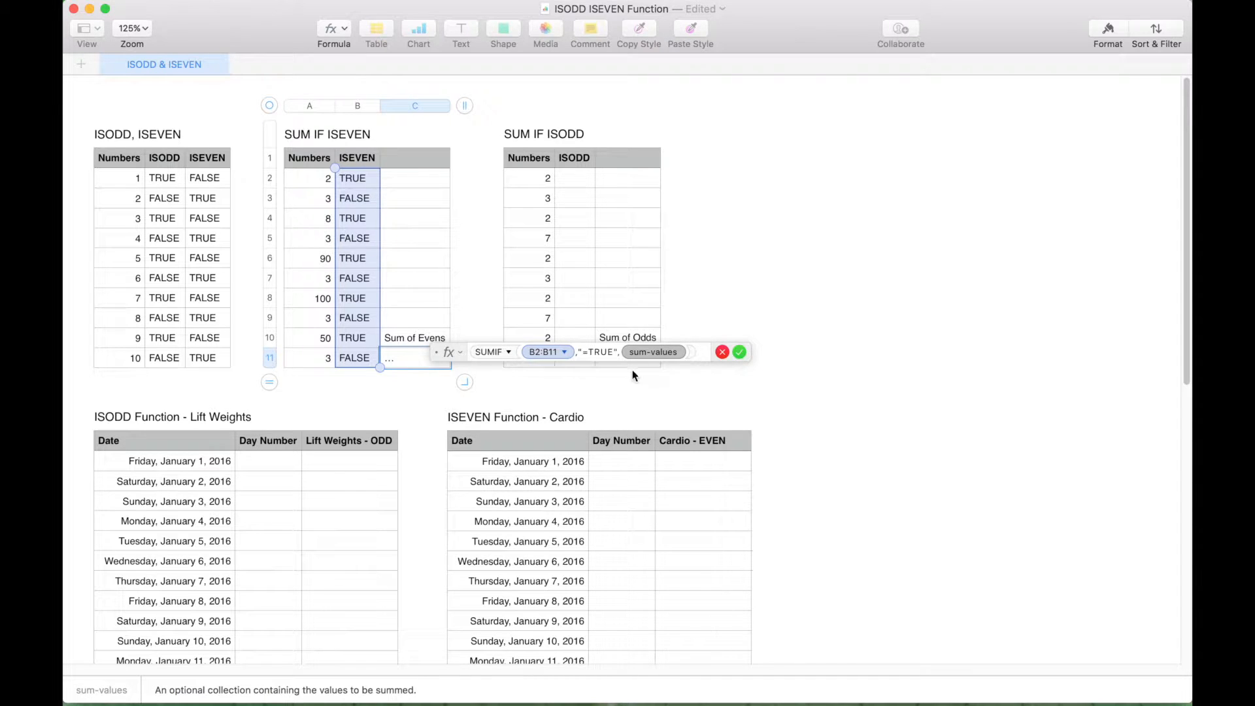
click(317, 186)
drag(316, 185, 319, 356)
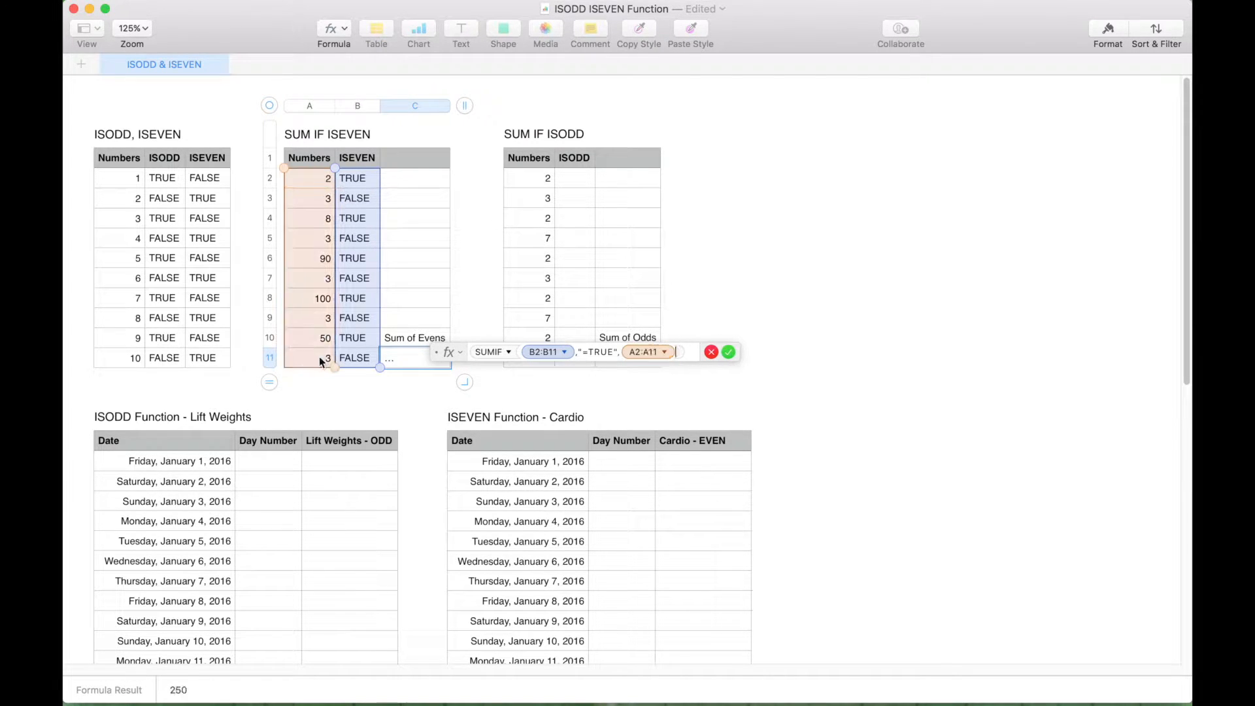
click(728, 353)
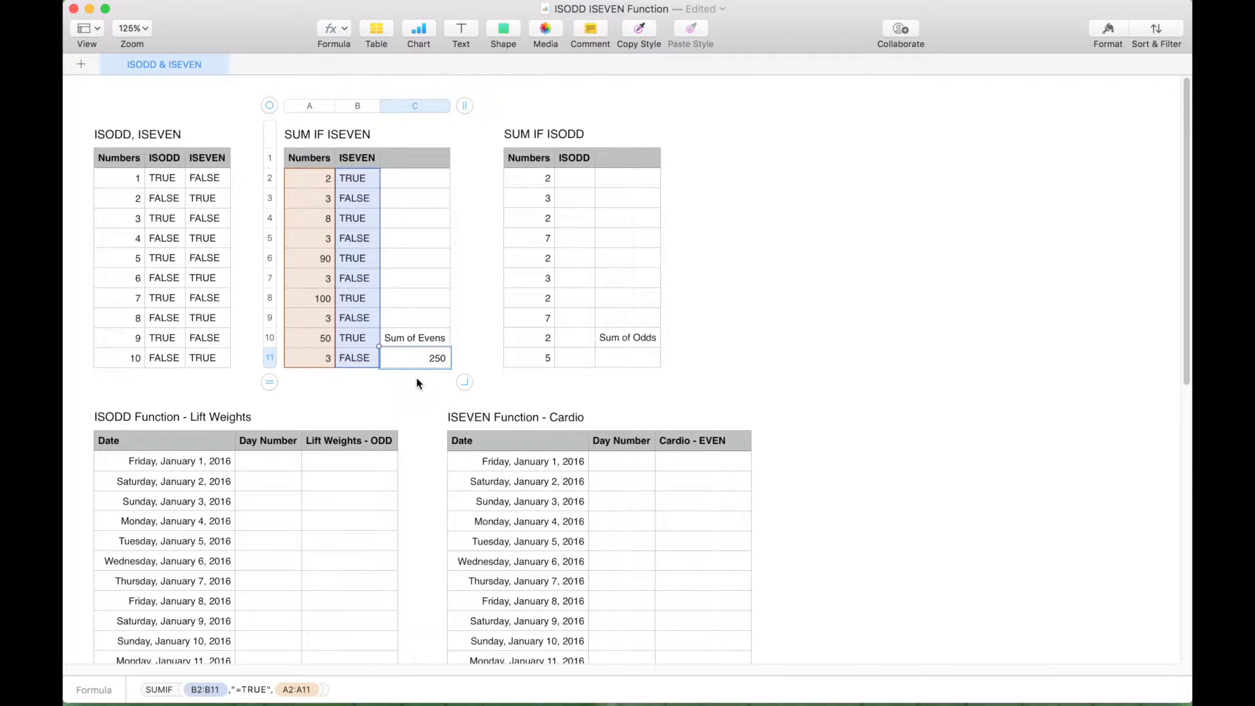
click(317, 176)
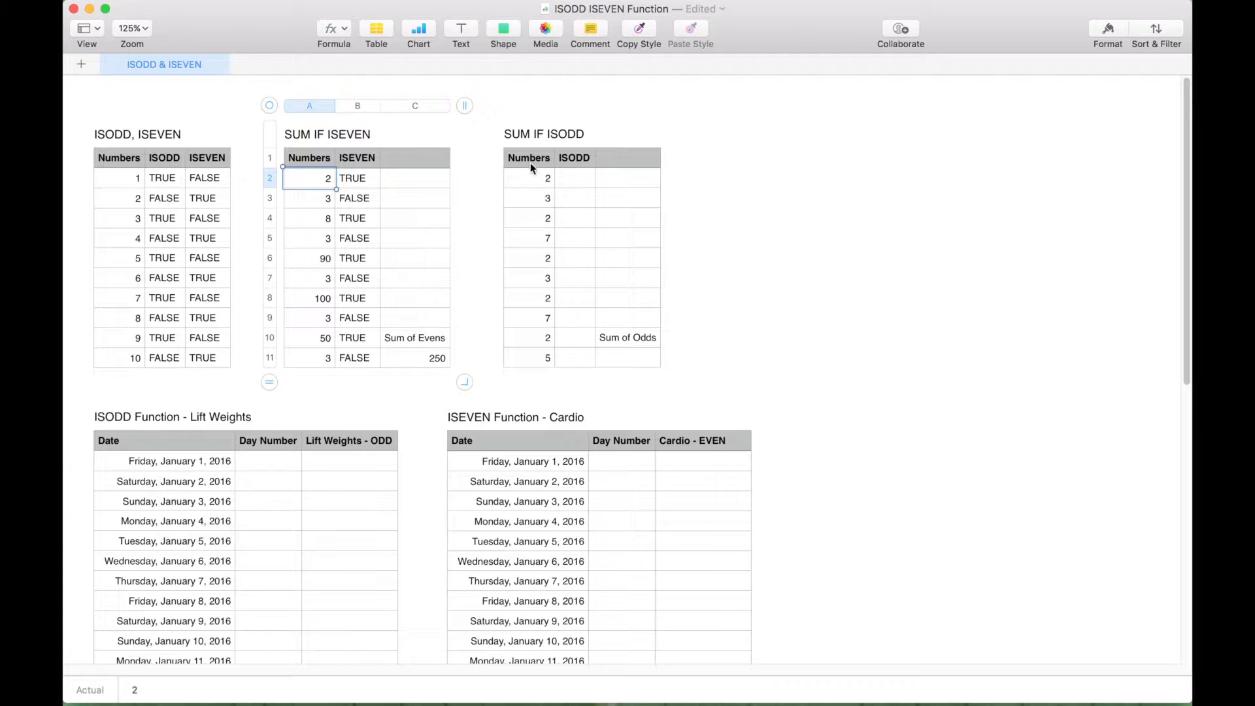
- In the SUM IF ISODD table, enter an ISODD formula referencing A2 in B2 and fill it down through B11
click(579, 179)
text(=)
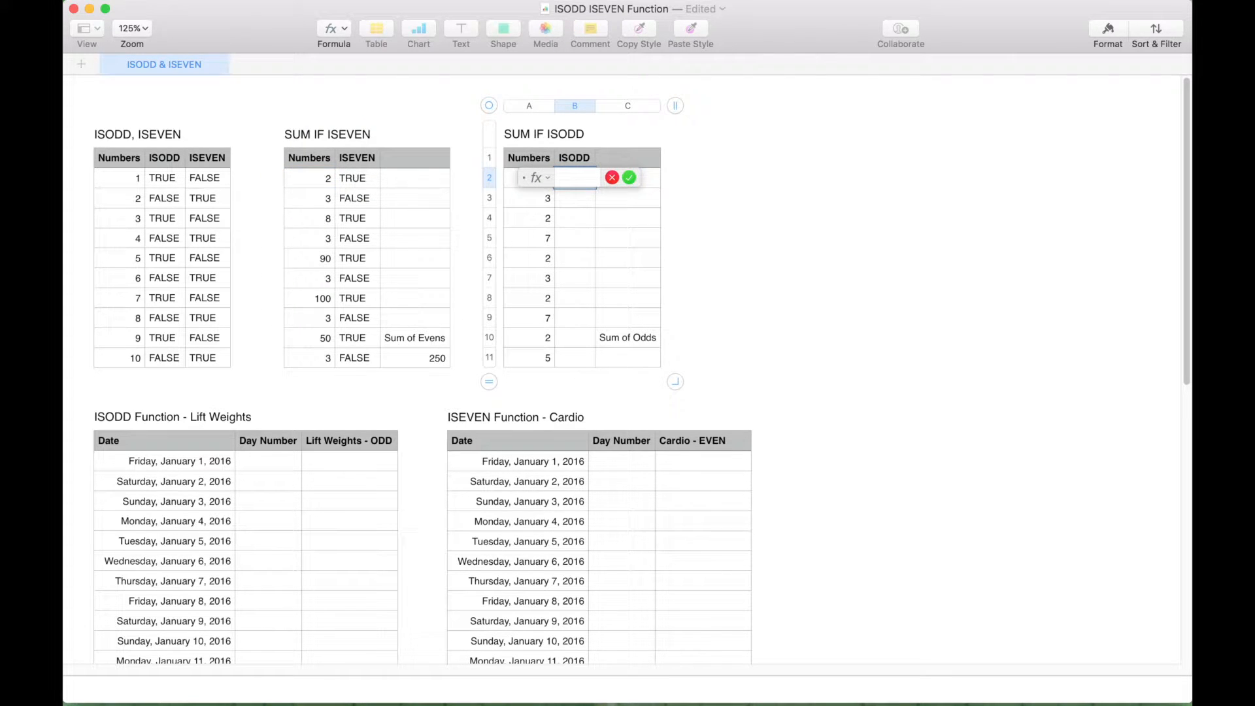
text(ISOD)
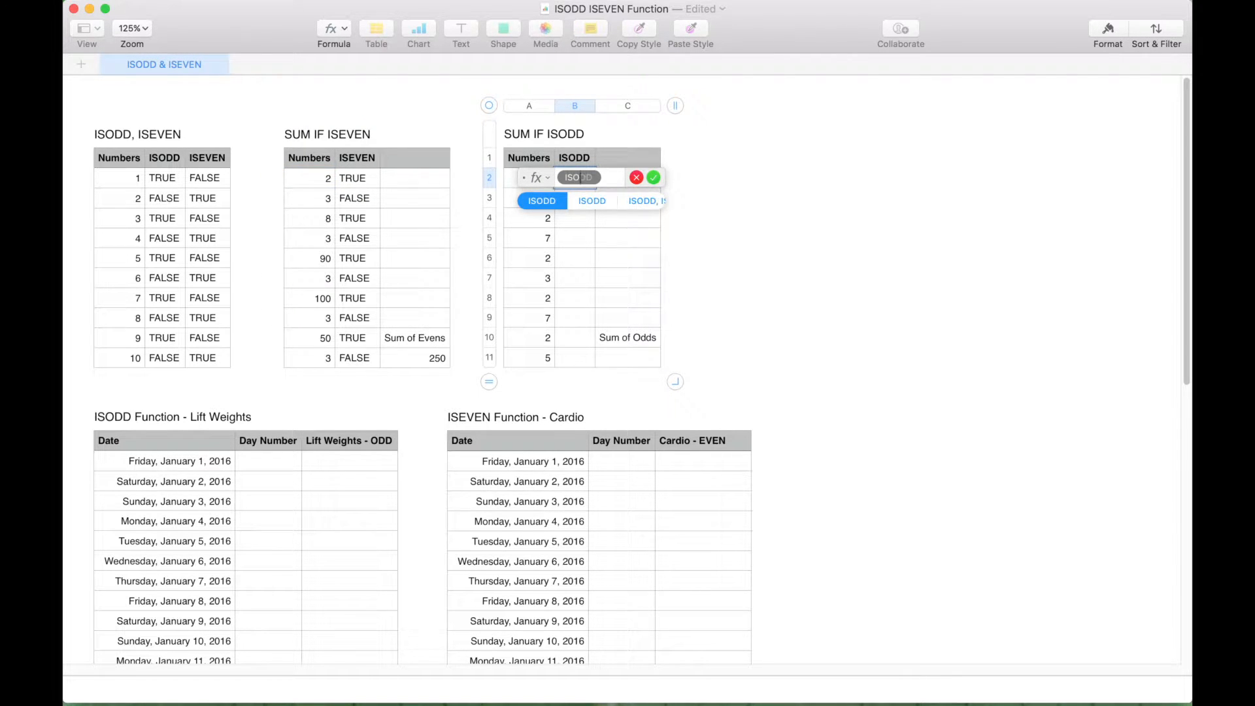
key(Return)
click(516, 177)
click(699, 178)
drag(575, 188, 574, 359)
- Start a SUMIF formula in C11 below Sum of Odds, using B2:B11 as the test values
click(618, 361)
text(=SUMIF)
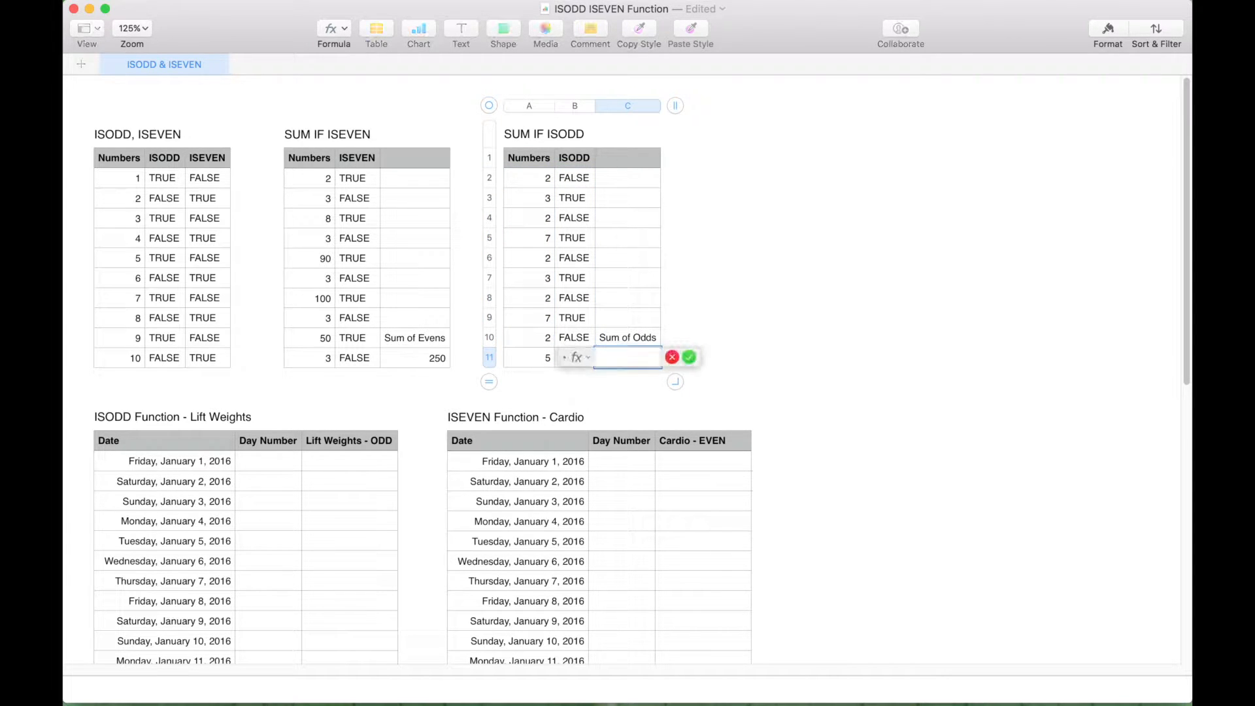
key(Return)
drag(575, 355, 697, 304)
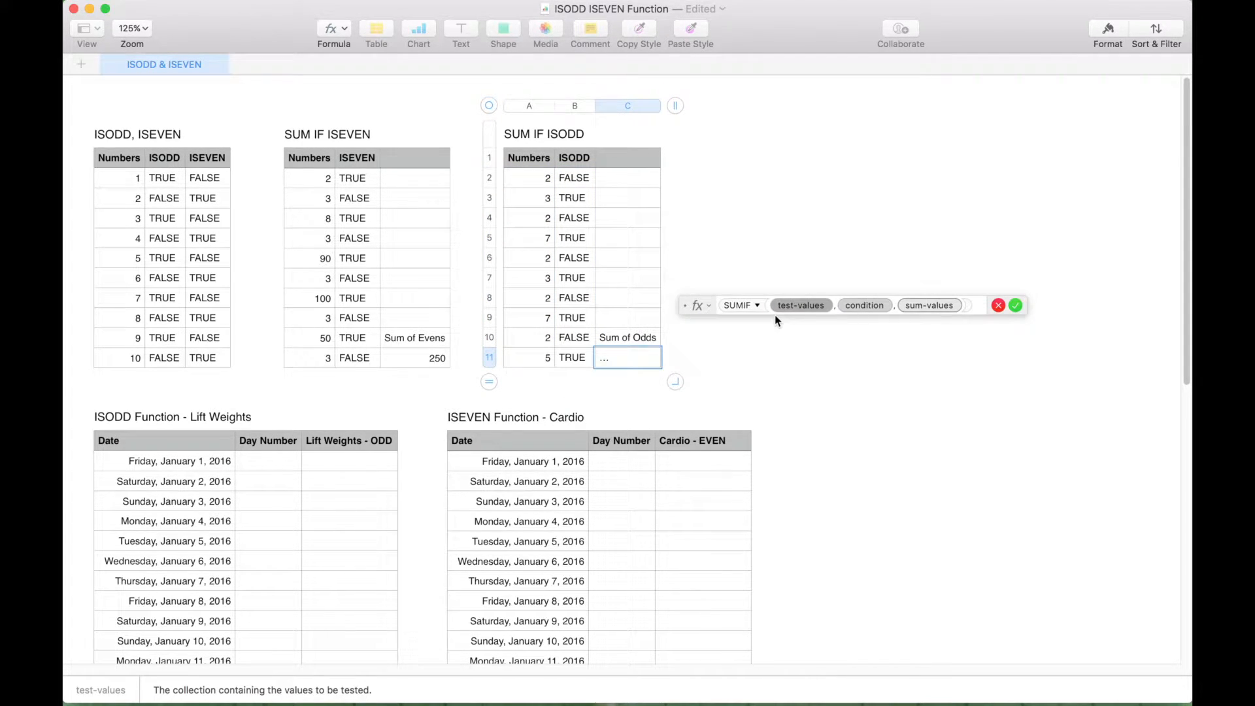
click(579, 177)
drag(594, 188, 594, 364)
- Complete the Sum of Odds SUMIF formula with the condition "=TRUE" and A2:A11 as the sum values
click(843, 305)
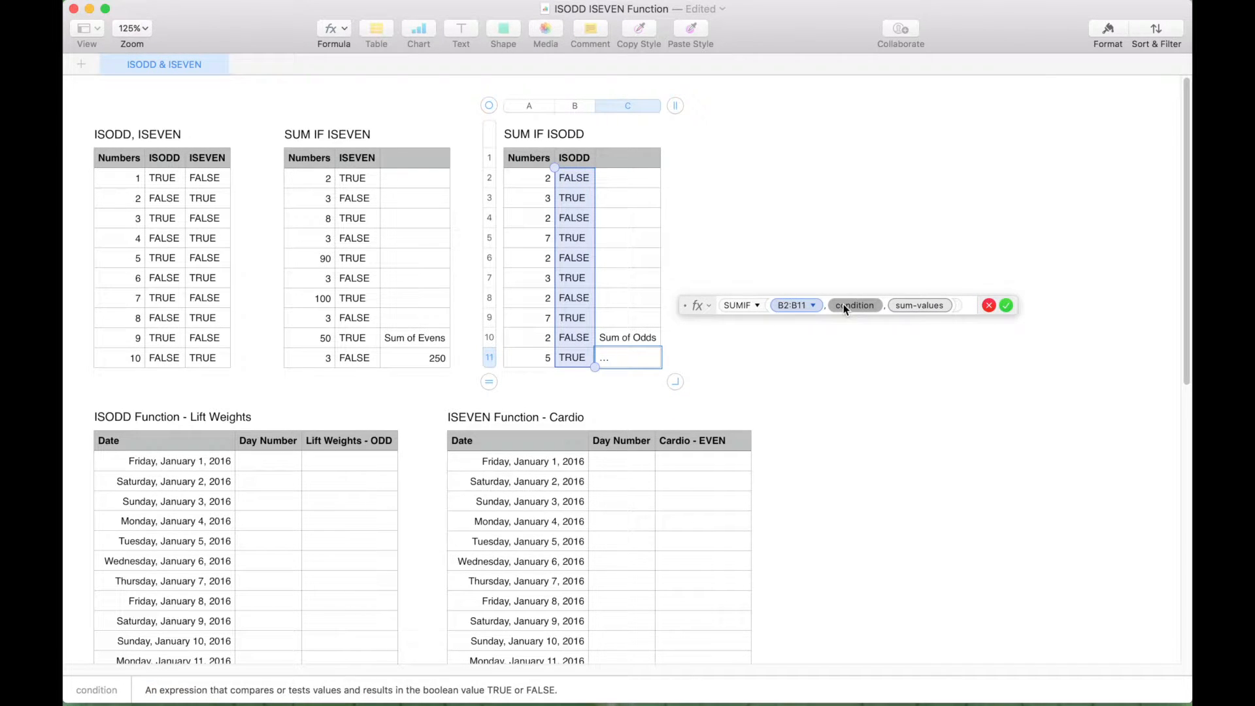
text("")
text(=TRUE)
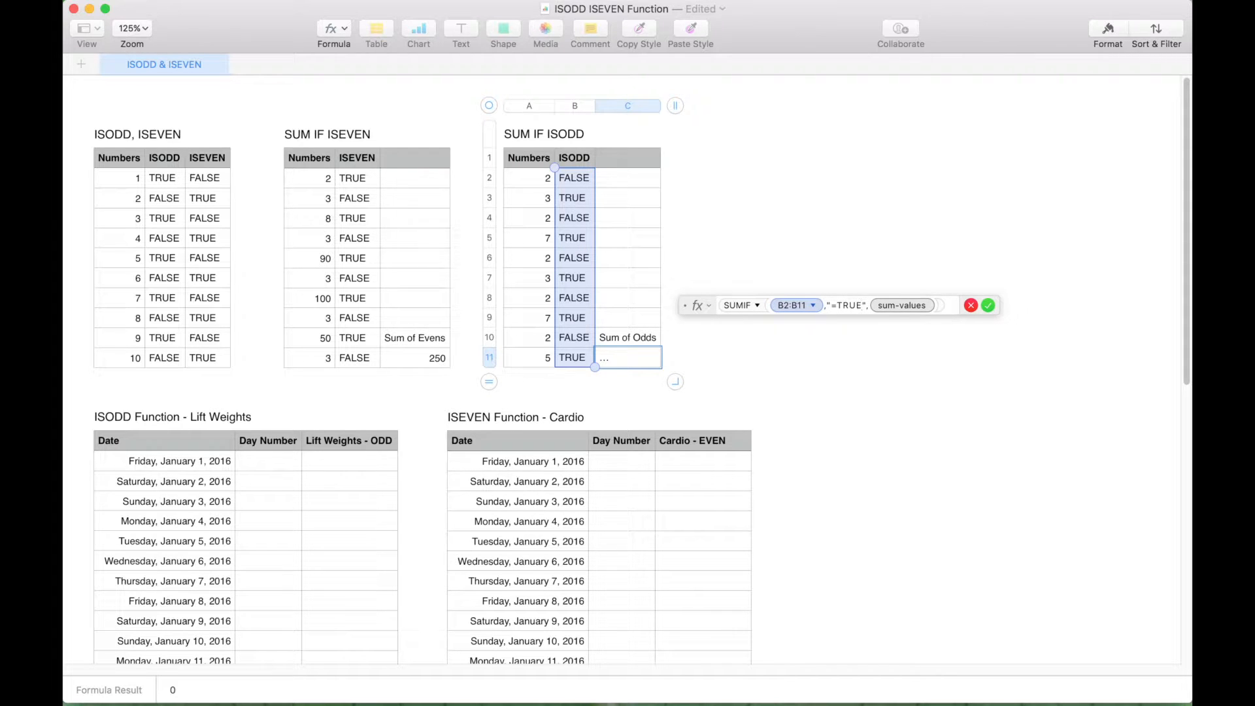
click(896, 306)
drag(531, 176, 541, 353)
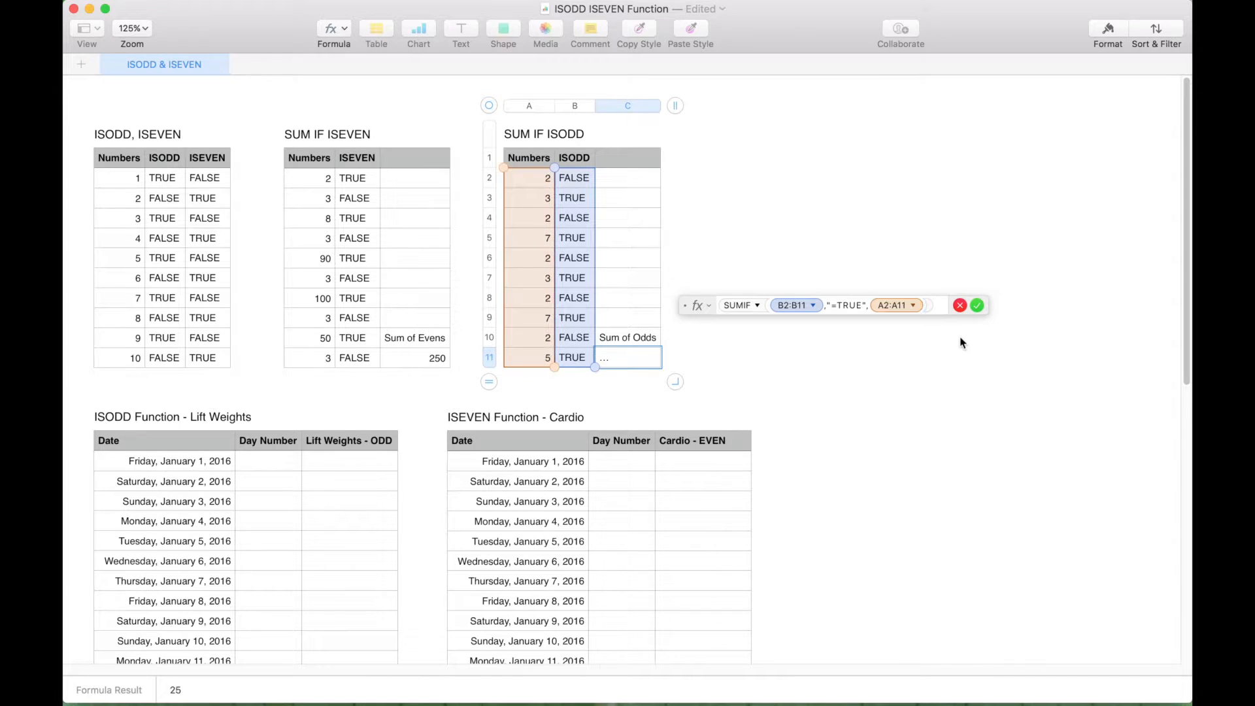
click(977, 305)
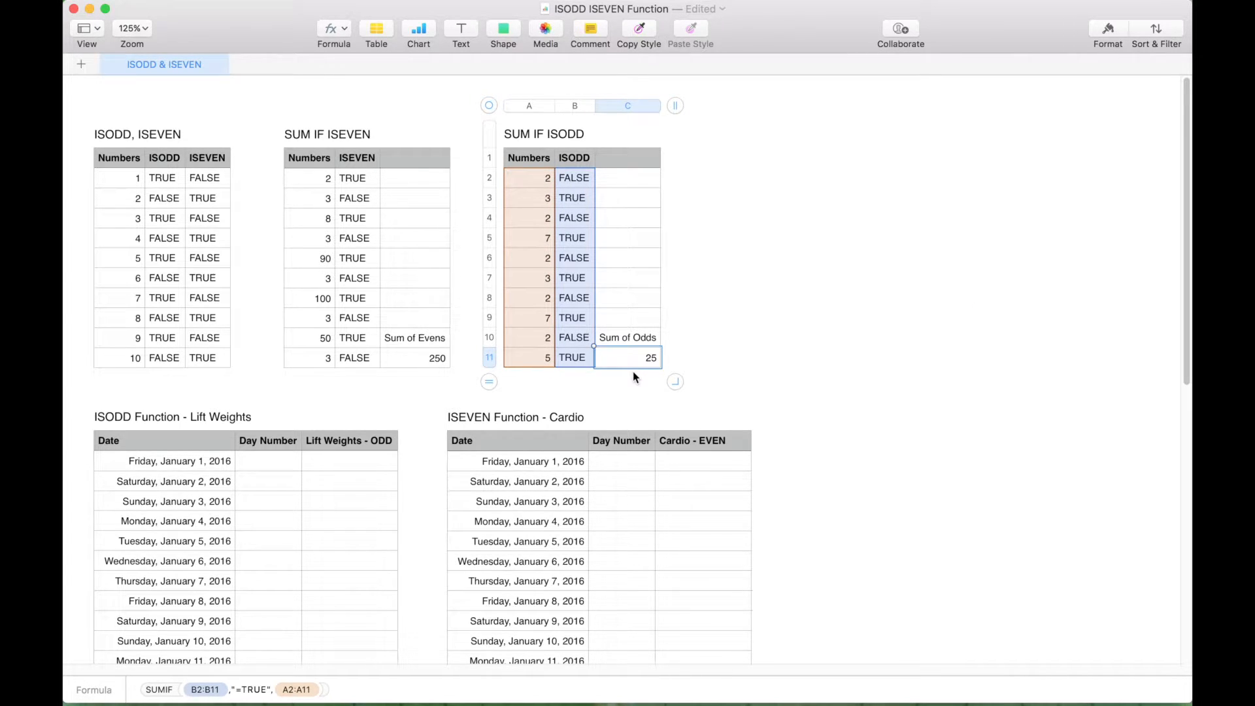
click(748, 290)
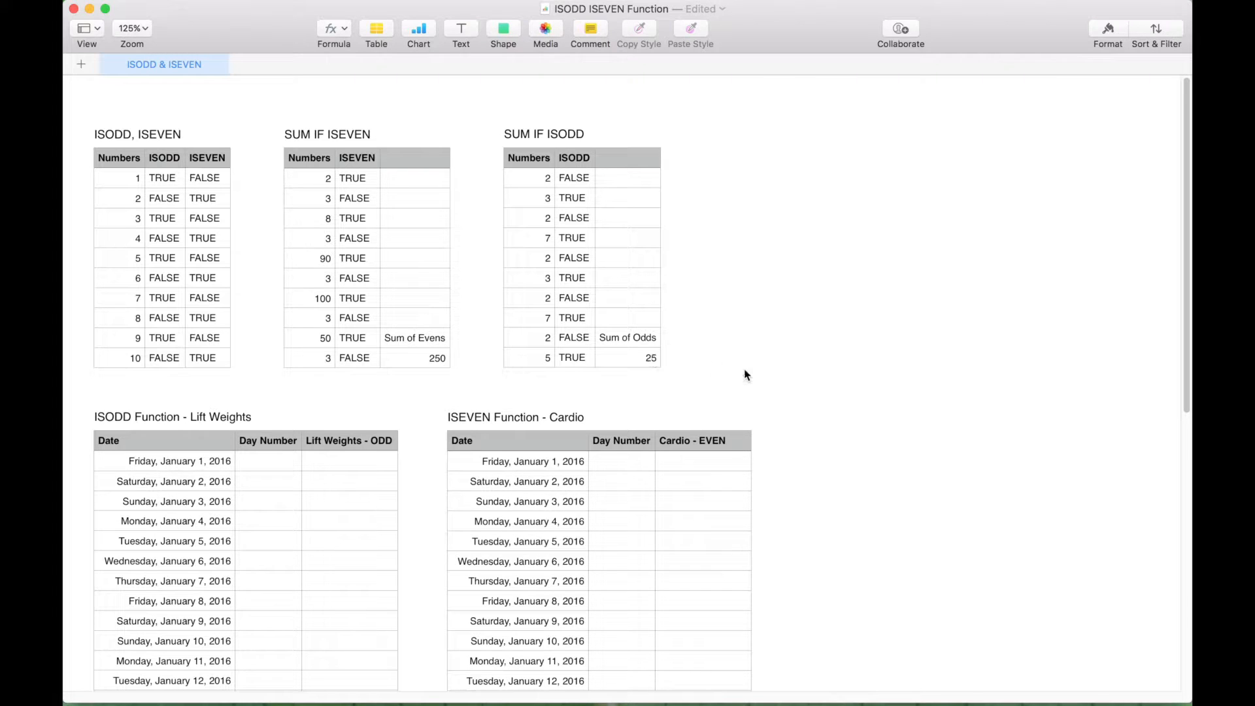
- In the Lift Weights table, enter a WEEKDAY formula in B2 referencing A2 with Monday is 1, and fill it down through B25
scroll(744, 370, down, 10)
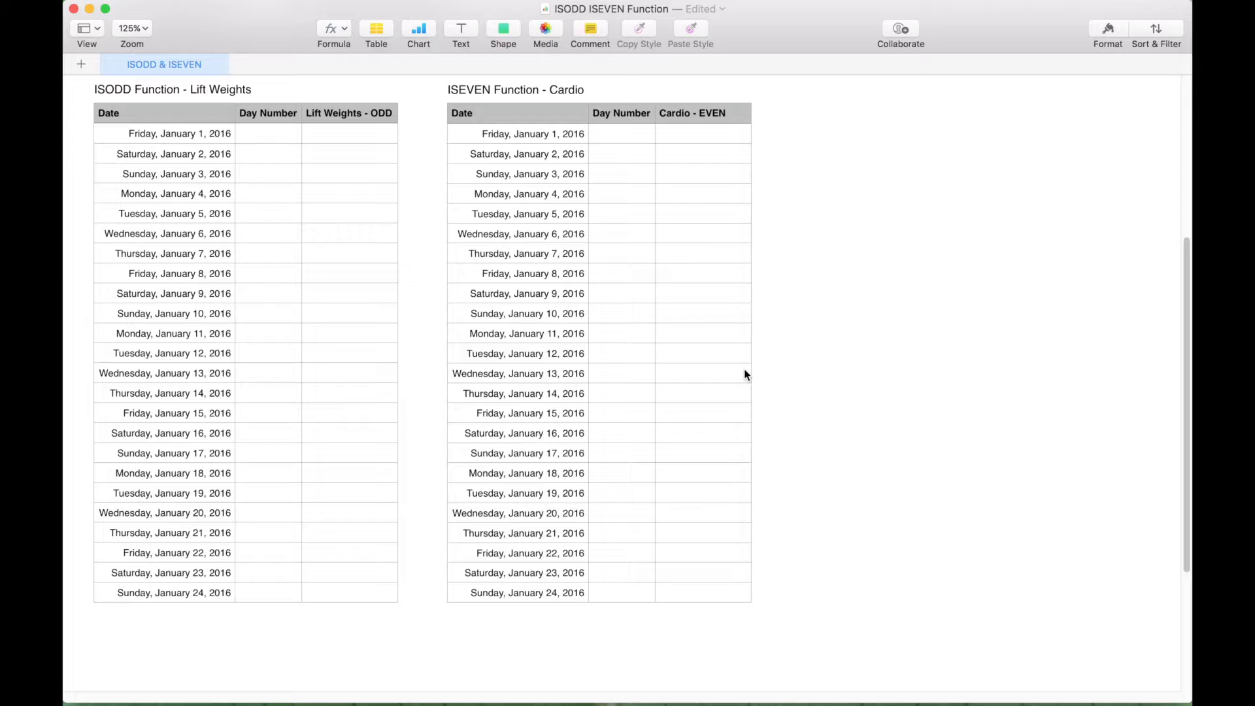
scroll(245, 148, up, 1)
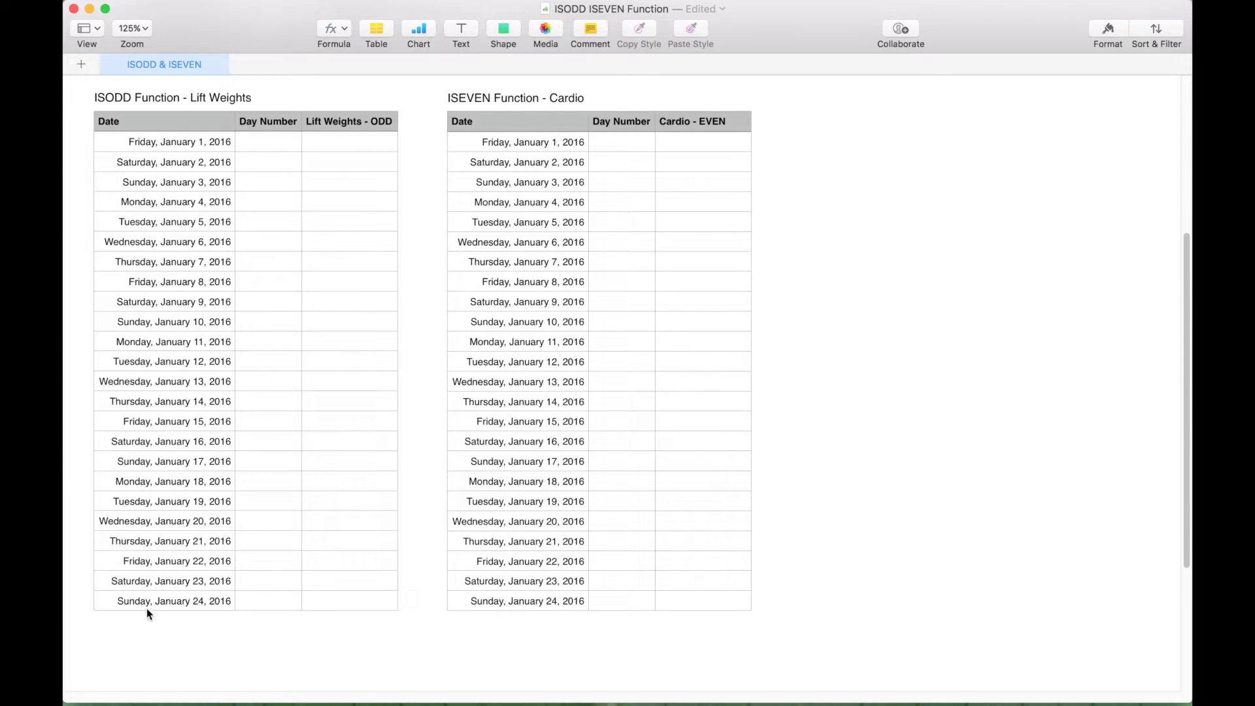
click(260, 150)
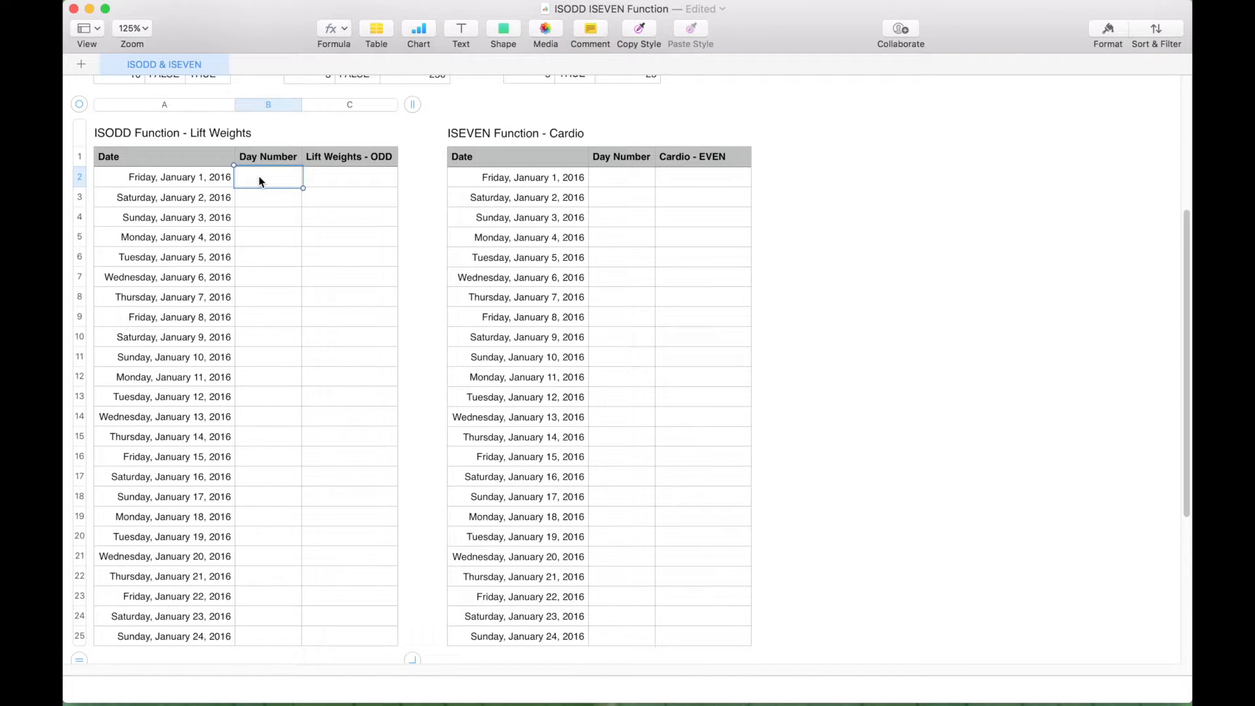
text(=WEEKDAY)
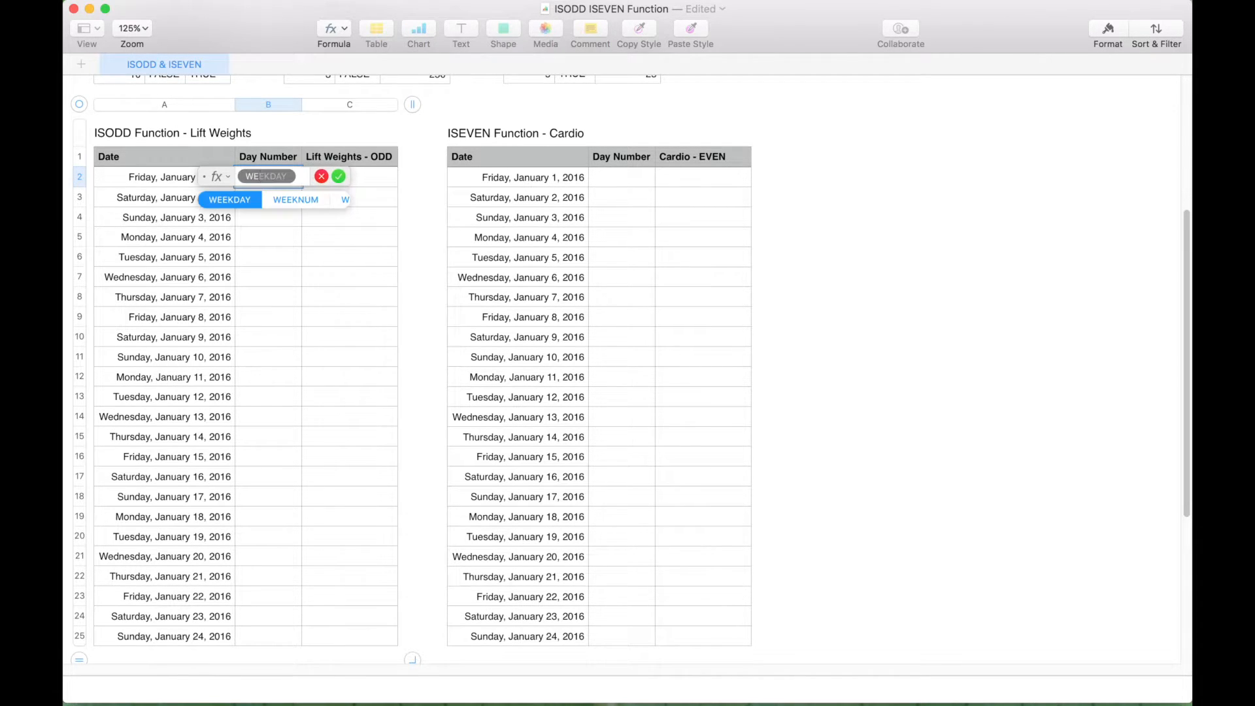
key(Return)
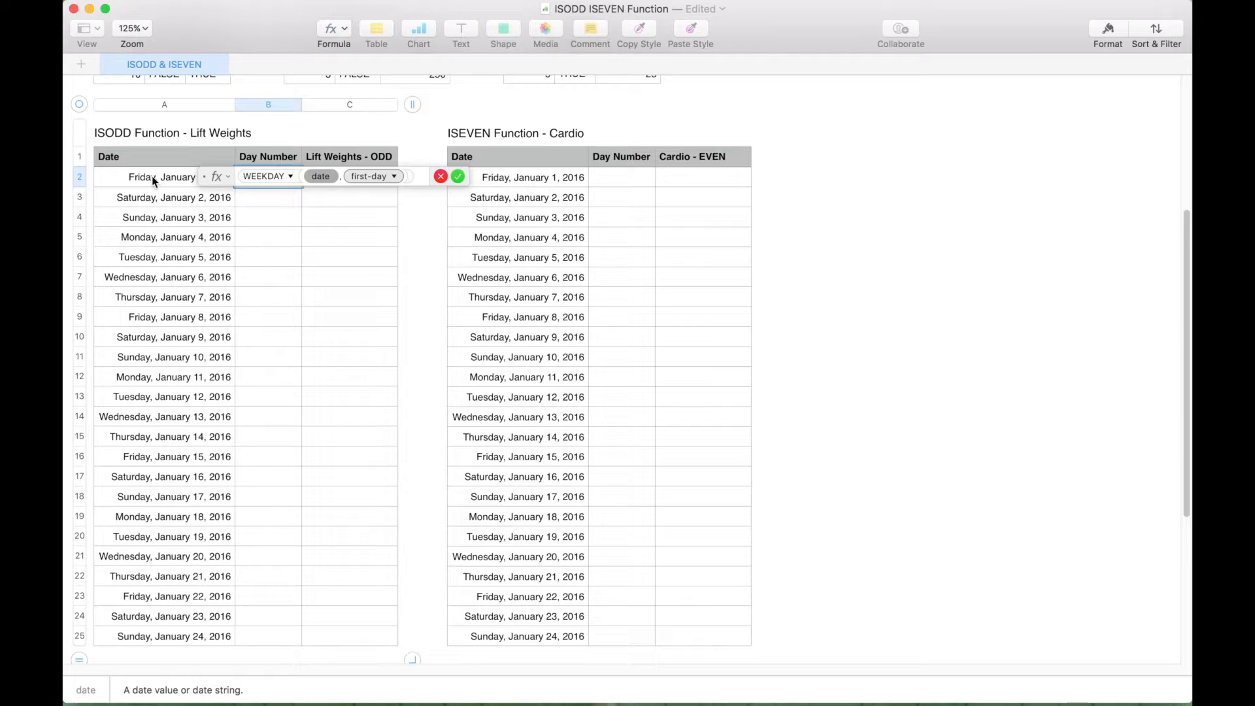
click(151, 175)
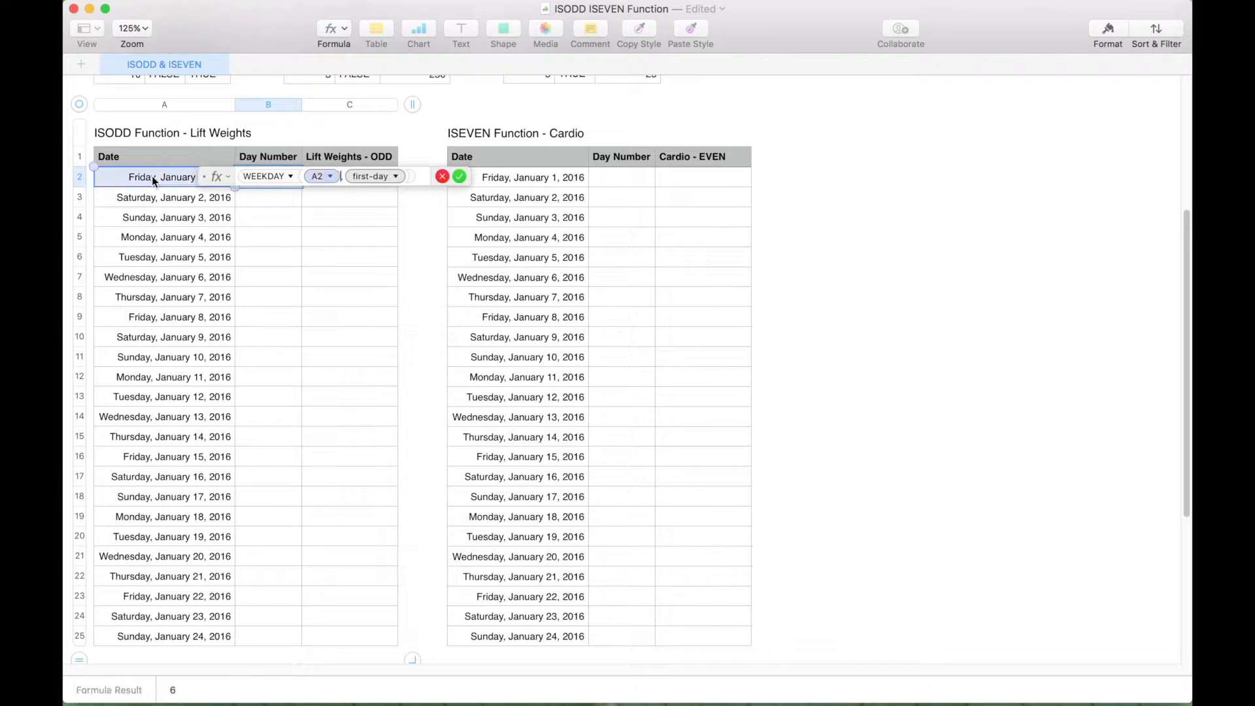
click(395, 176)
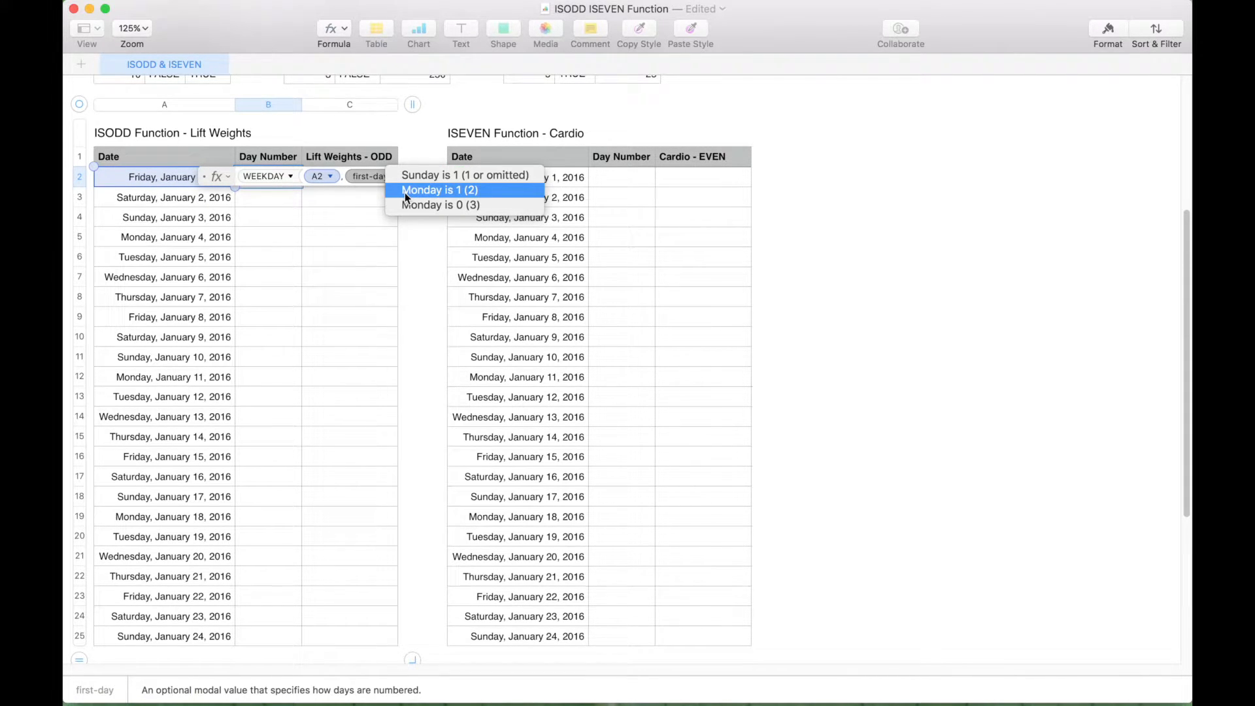
click(405, 191)
click(471, 177)
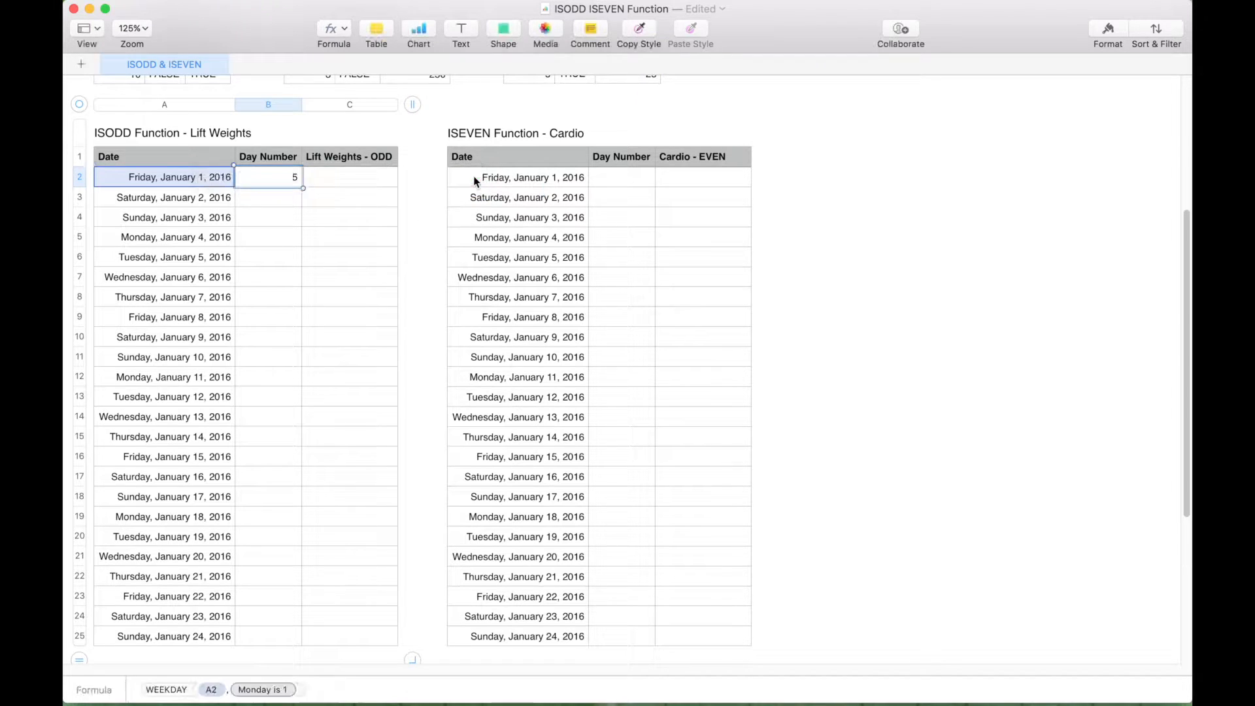
drag(260, 235, 272, 643)
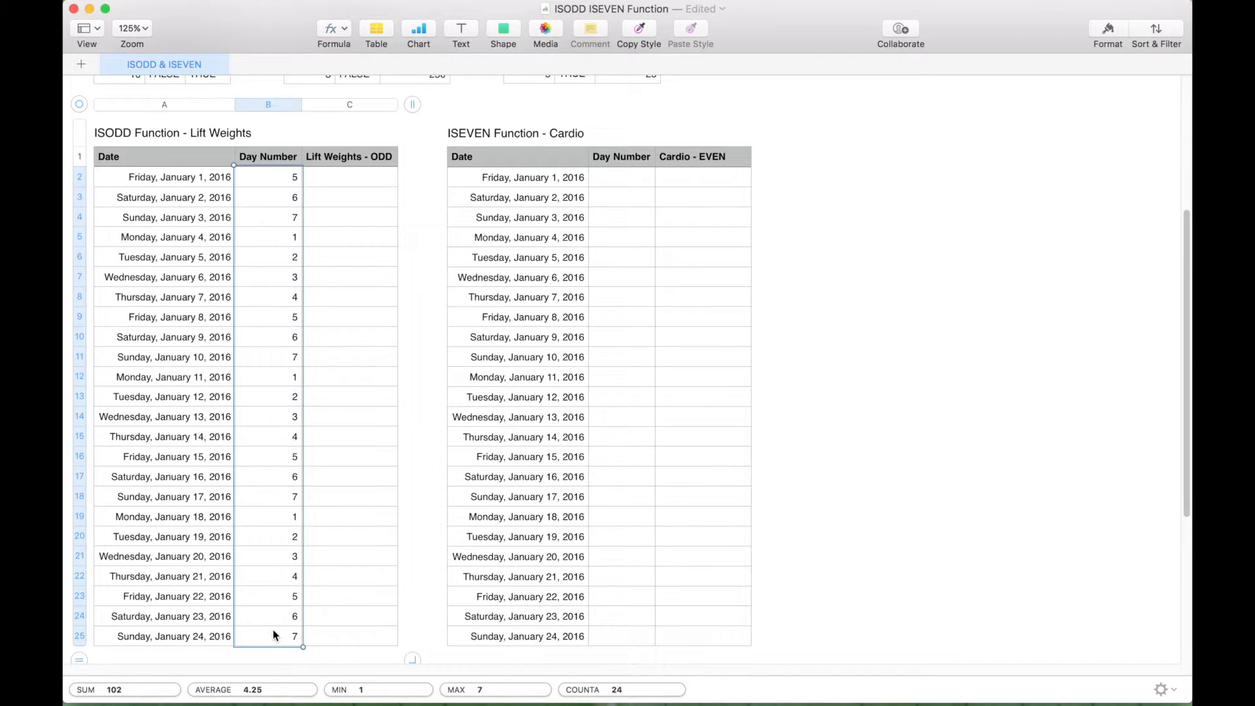
- Start an IF formula in C2 of the Lift Weights table with ISODD of B2 as the if-expression
click(348, 180)
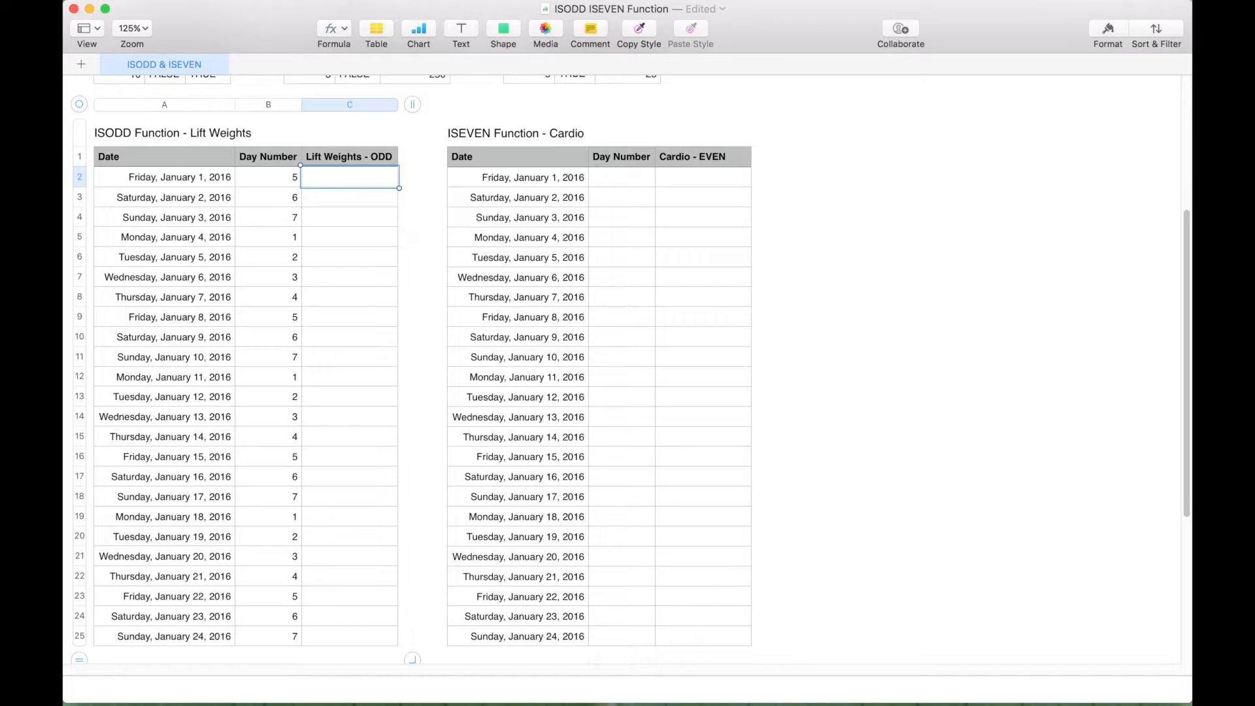
key(equal)
text(if)
key(Return)
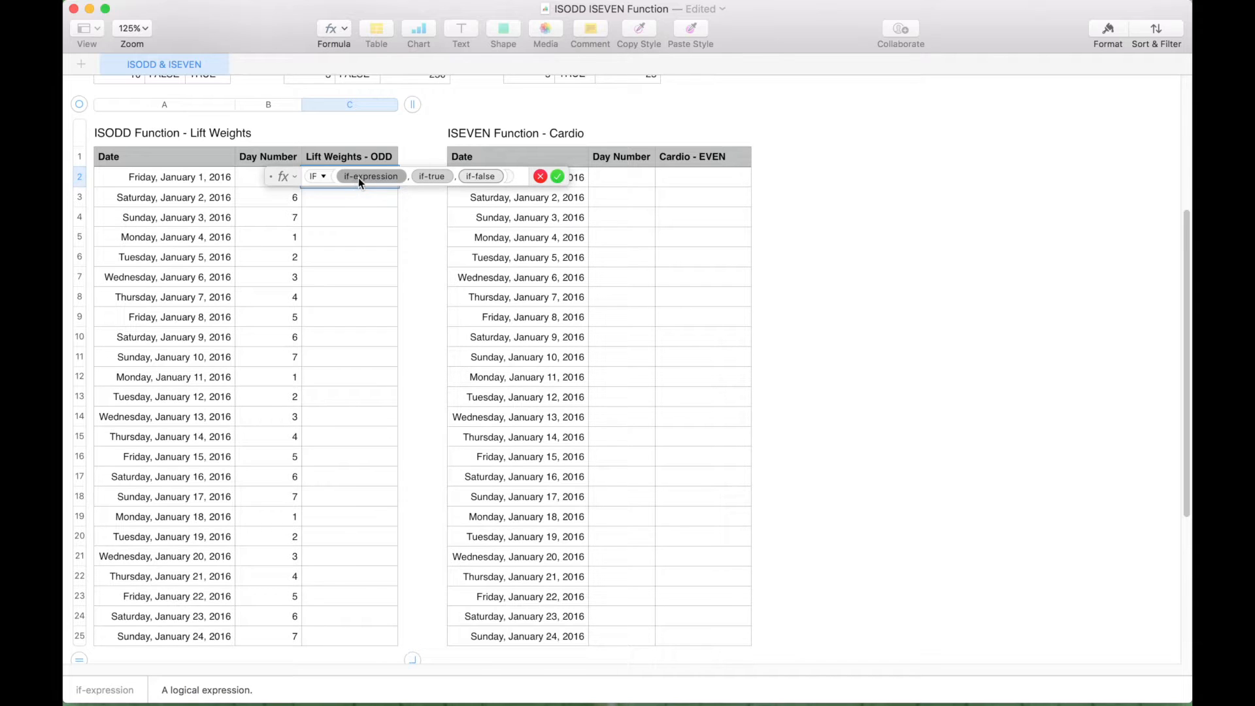
text(is)
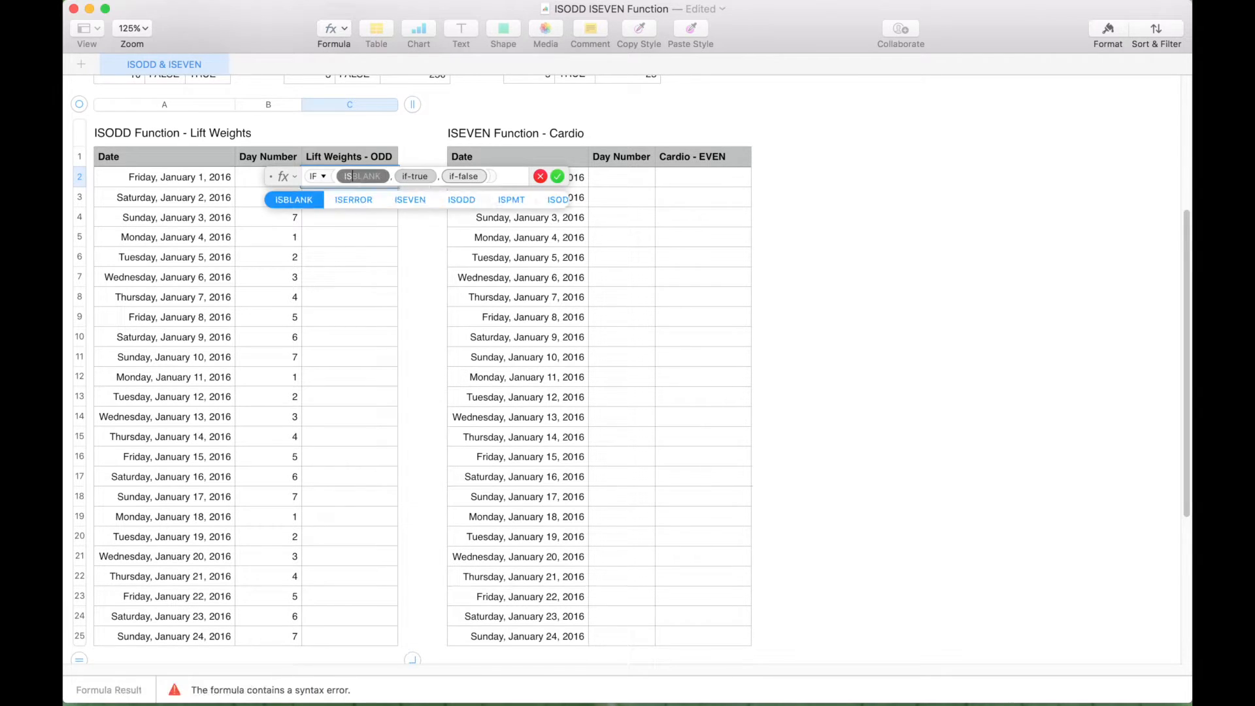
text(odd)
key(Return)
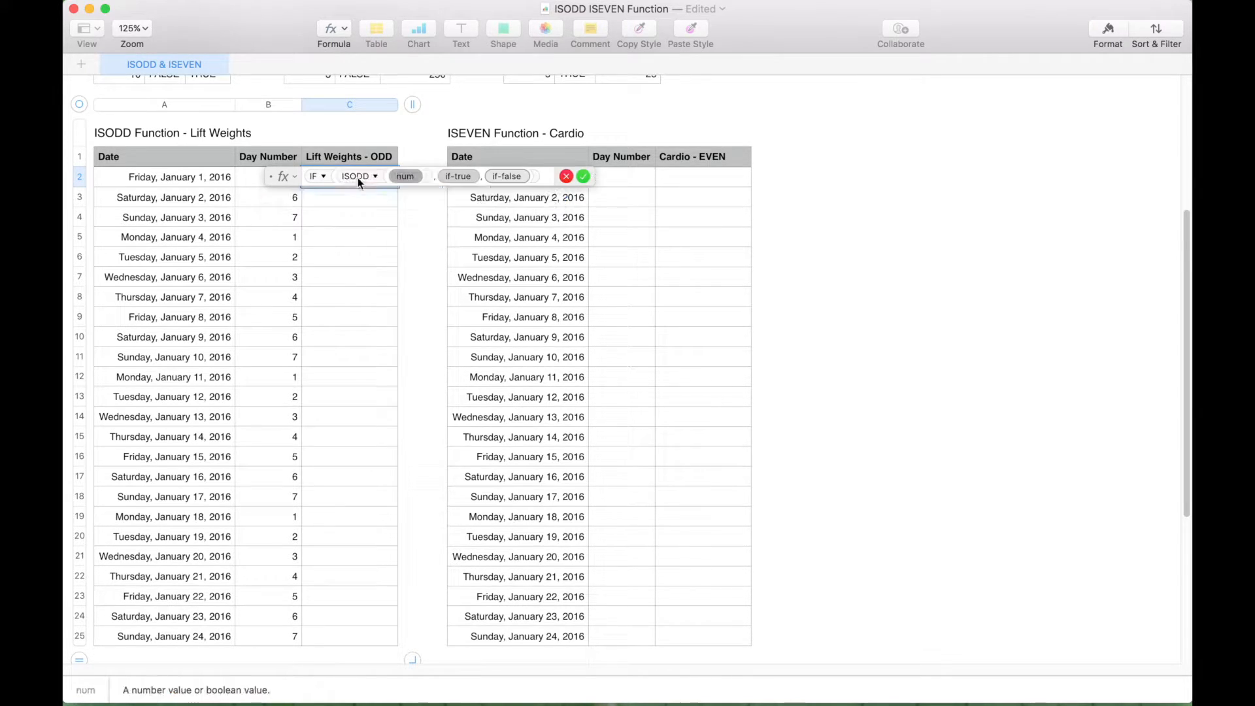
click(248, 179)
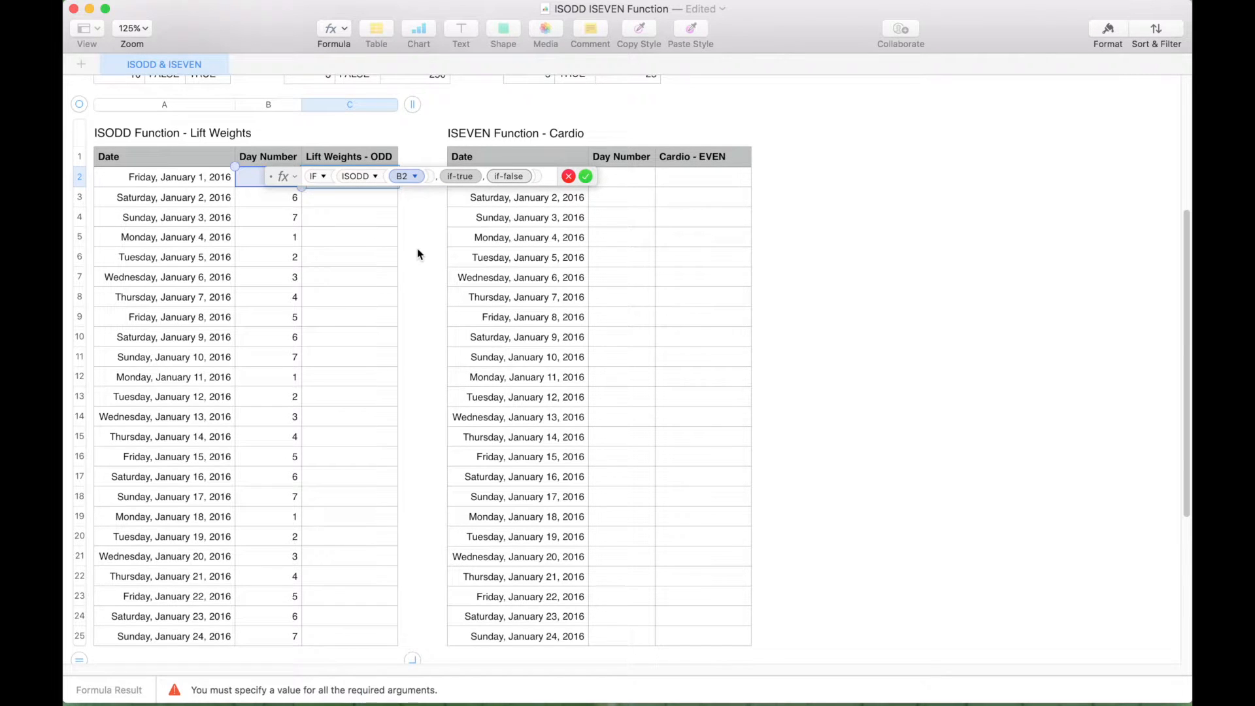
- Complete the IF formula with "Lift Weights" if true and "Cardio" if false, and fill it down through C25
click(454, 178)
text("")
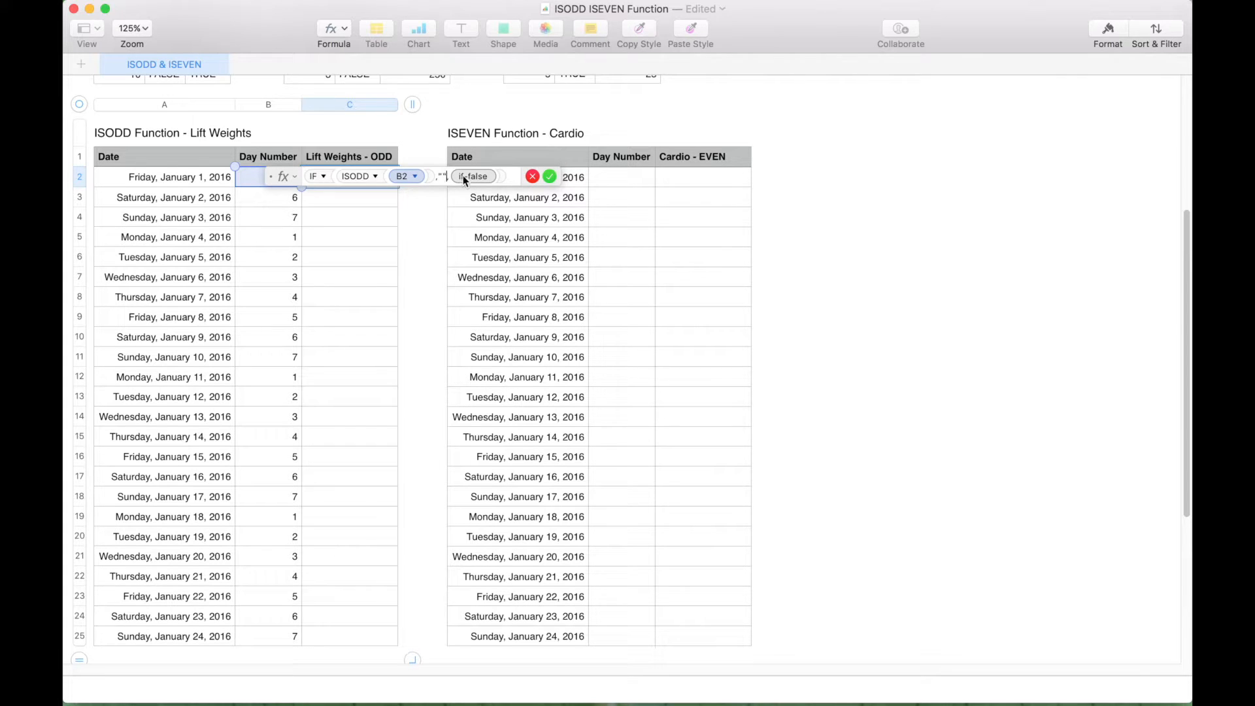
text(,"")
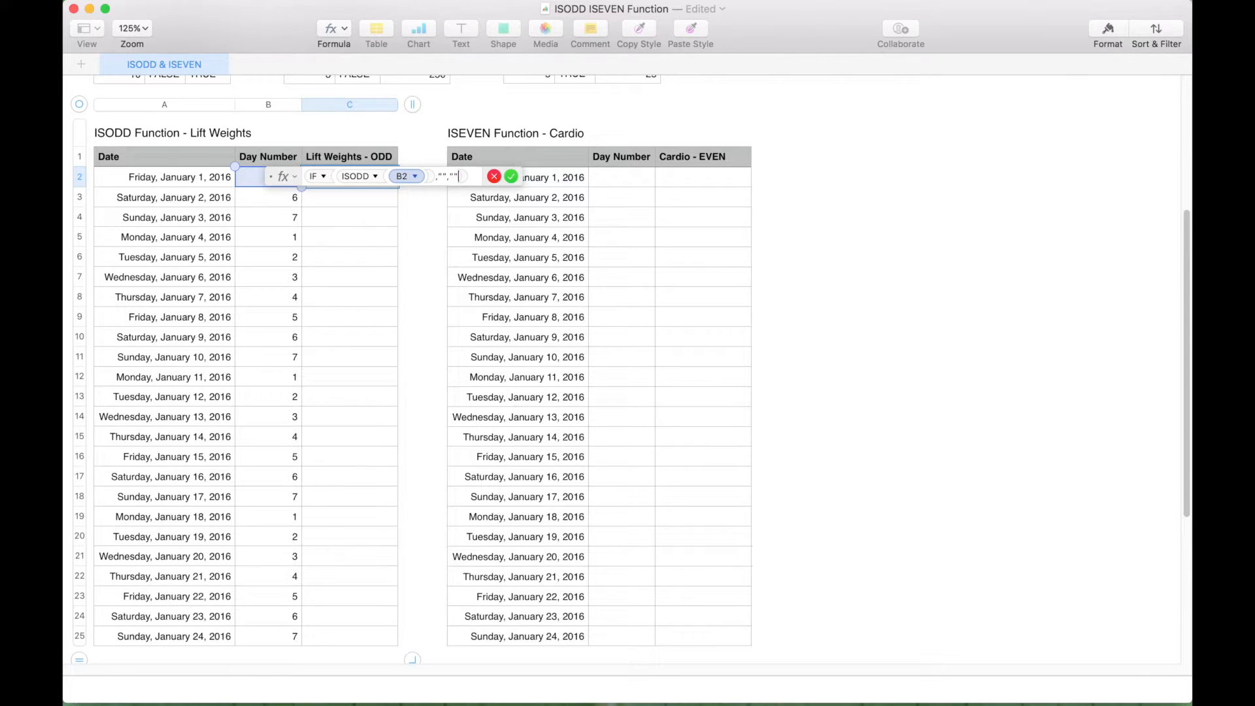
click(443, 176)
text(Lift W)
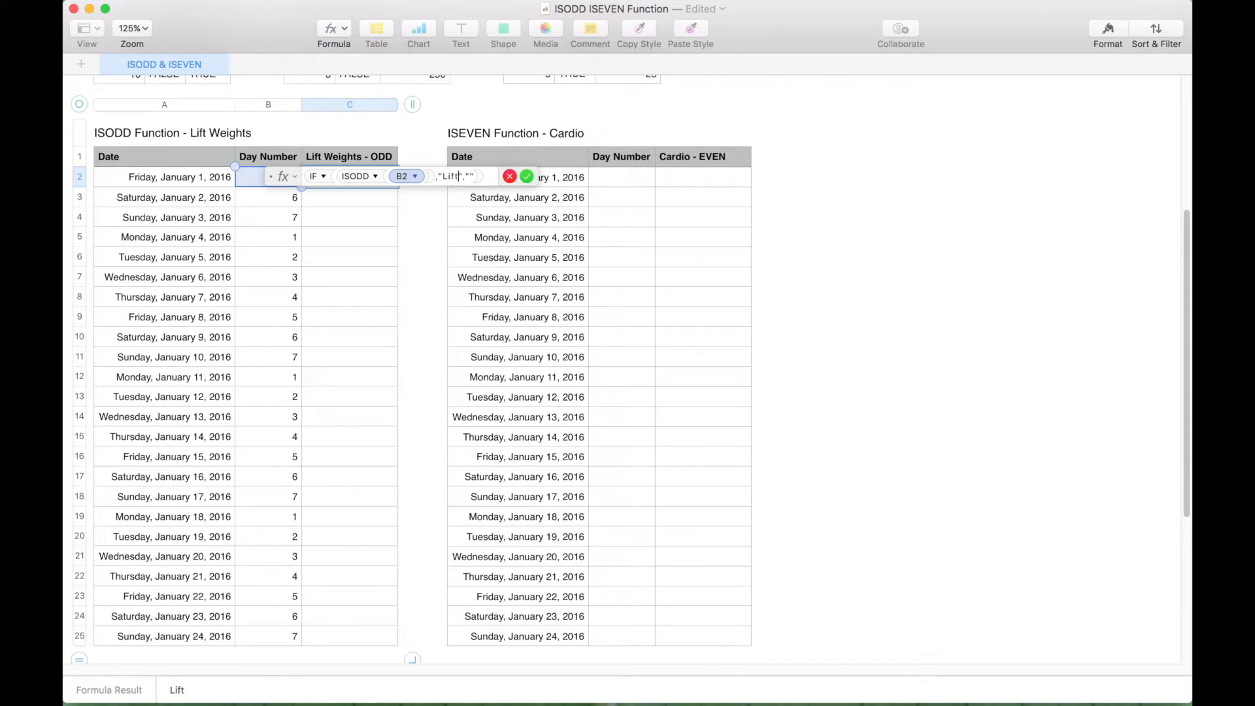
text(eights",")
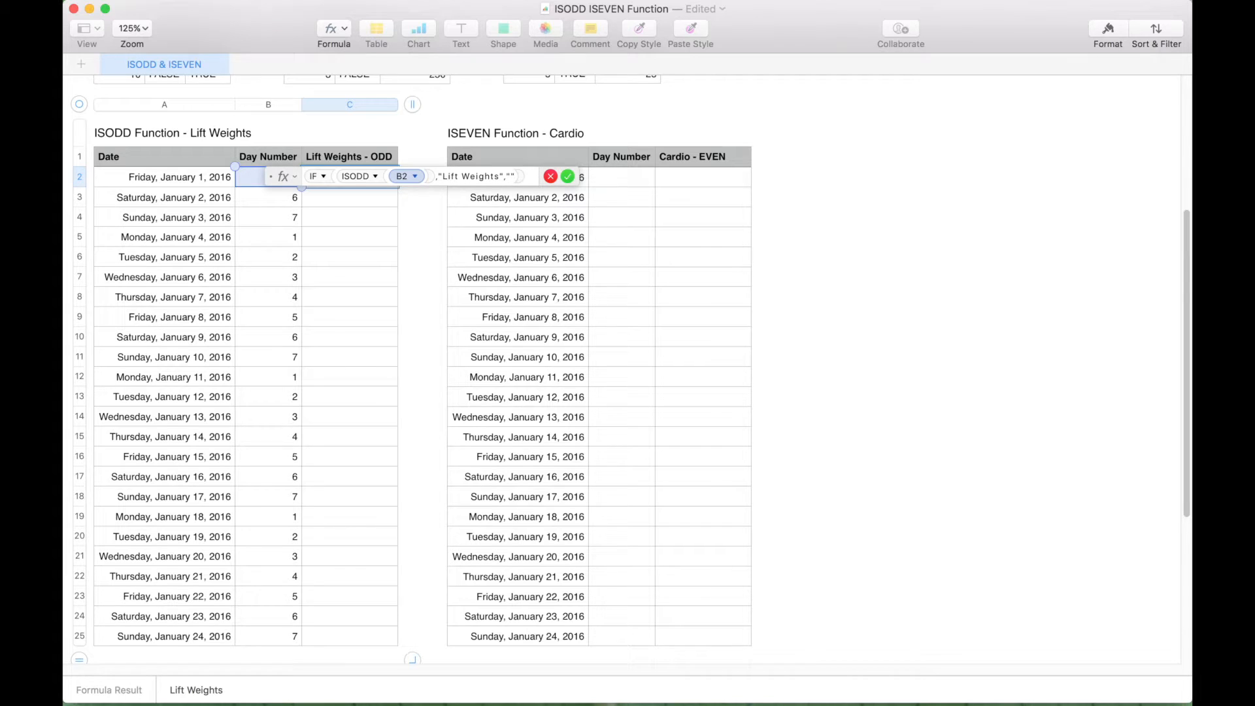
text(Cardio)
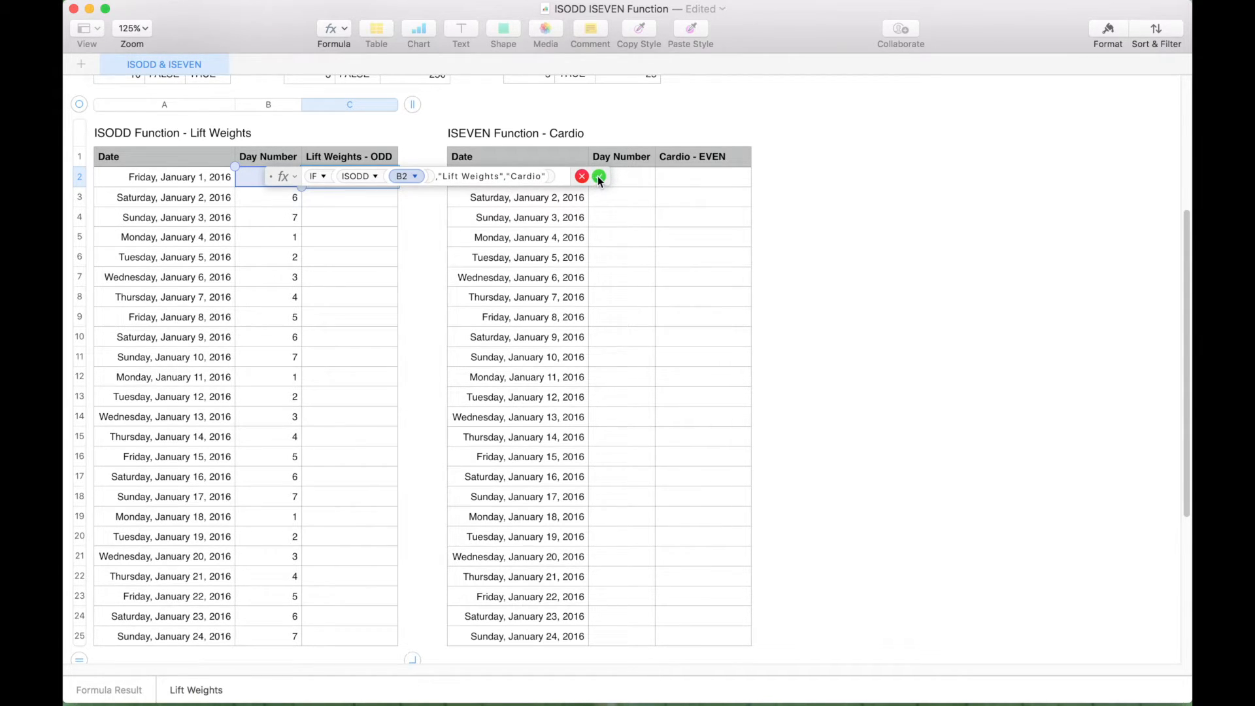
click(597, 175)
drag(349, 188, 355, 644)
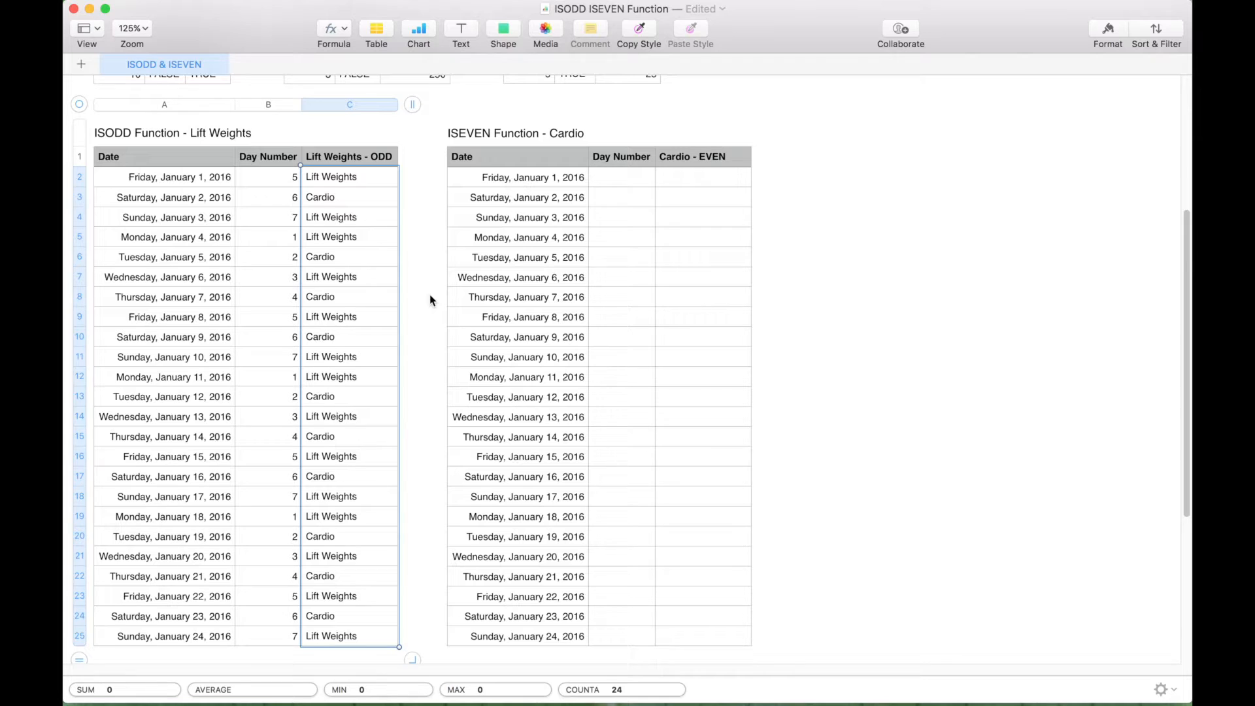
click(268, 104)
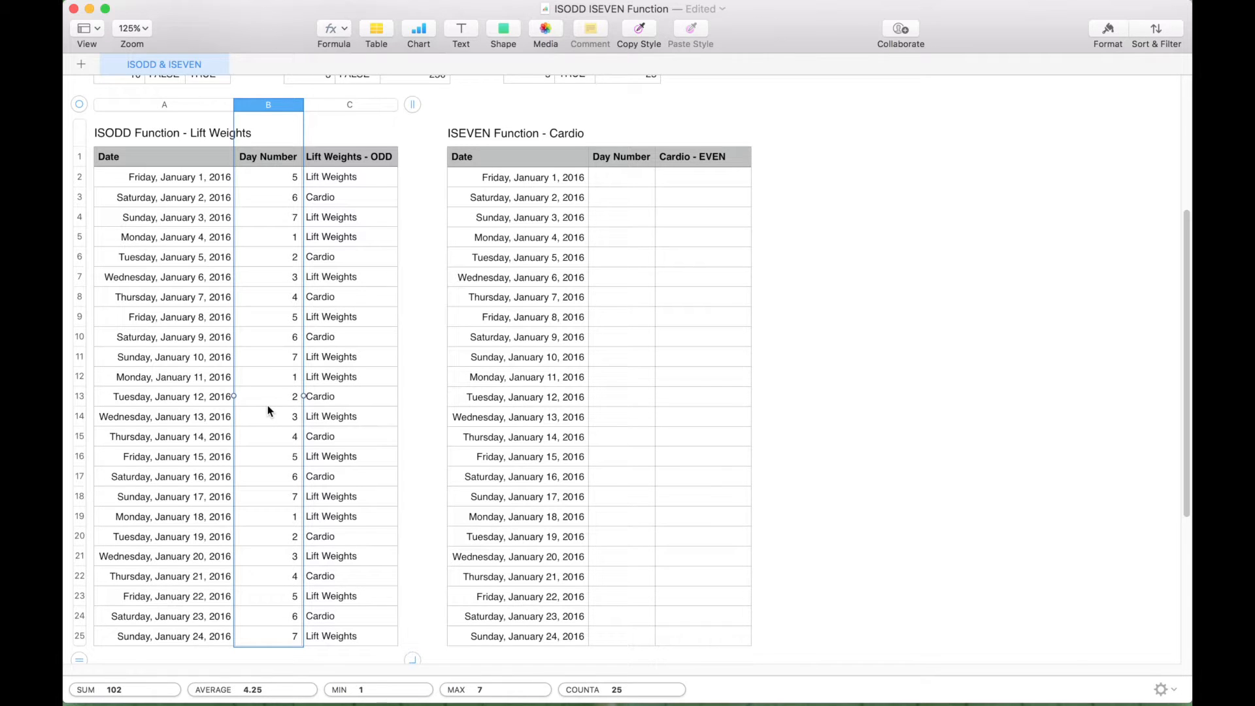
- In the ISEVEN Function - Cardio table, enter a WEEKDAY formula in B2 referencing A2 with Monday is 1, and fill it down through B25
click(475, 160)
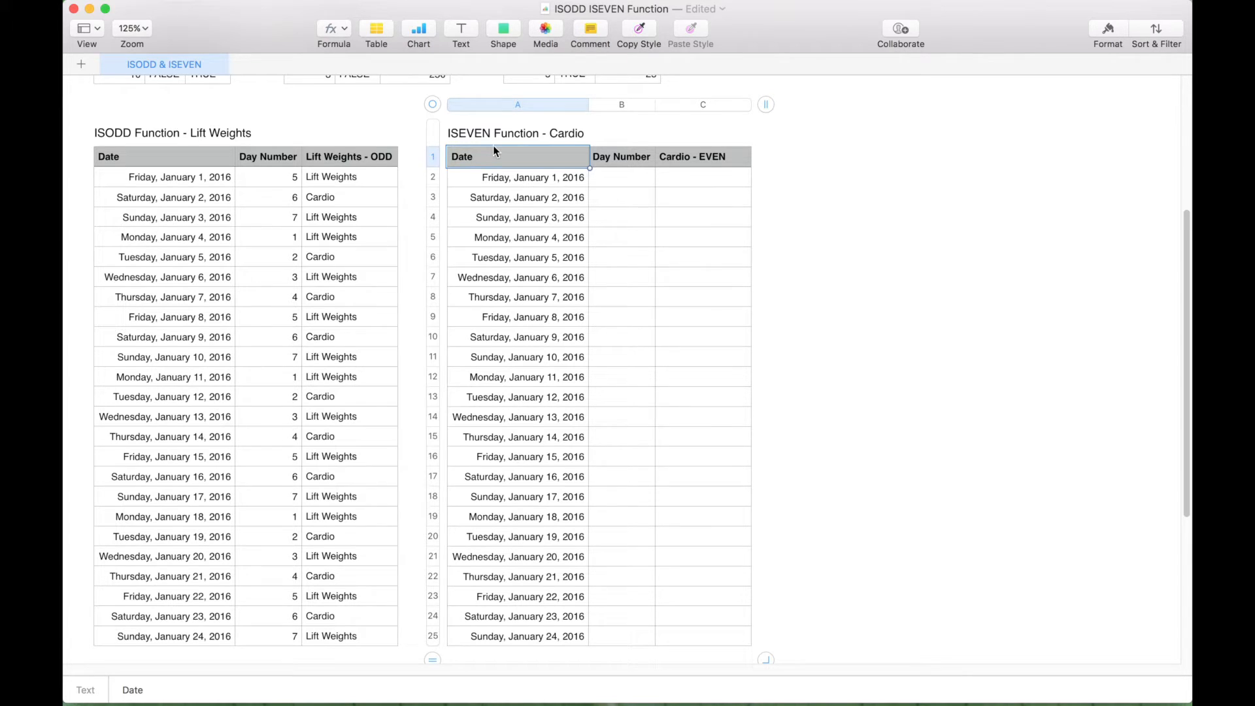
click(613, 180)
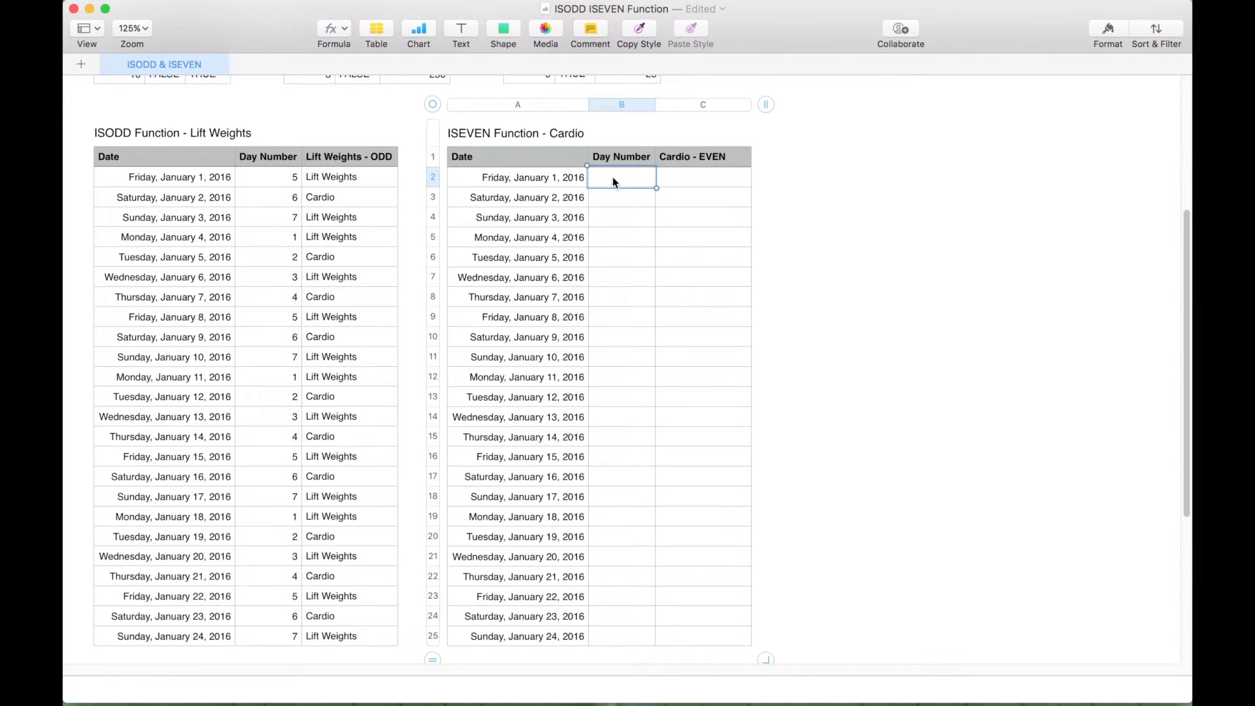
text(=W)
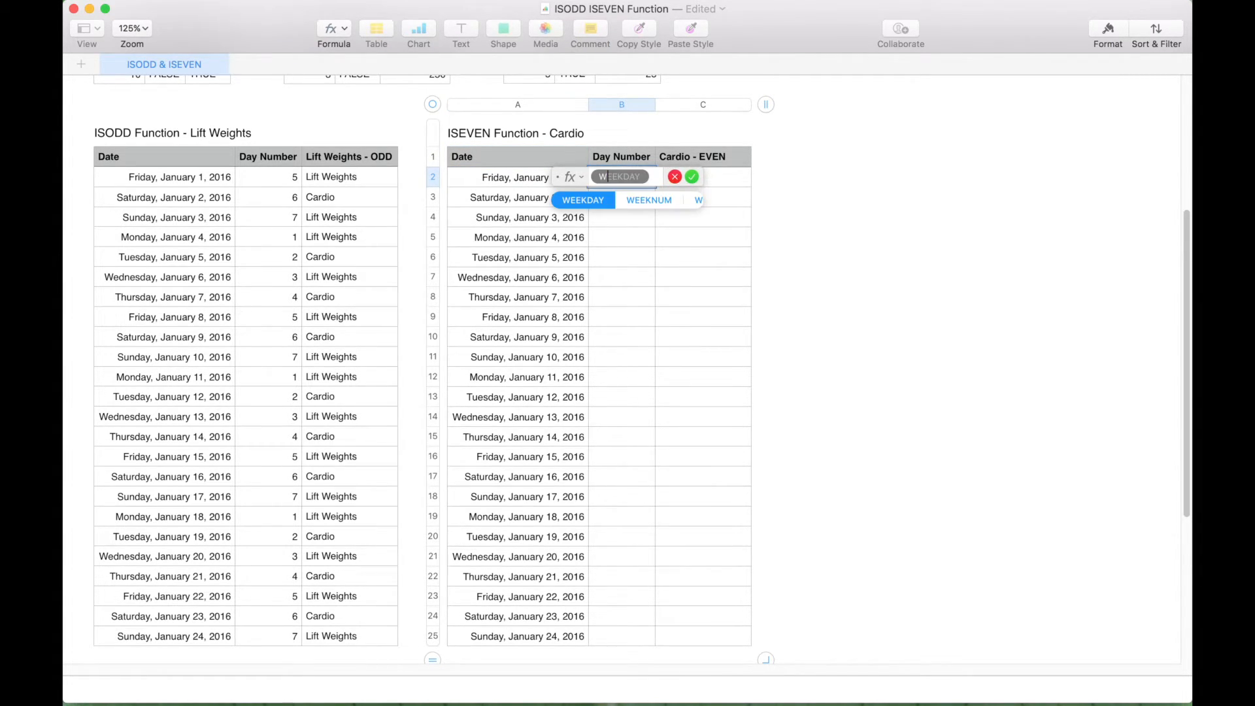
key(Return)
click(500, 179)
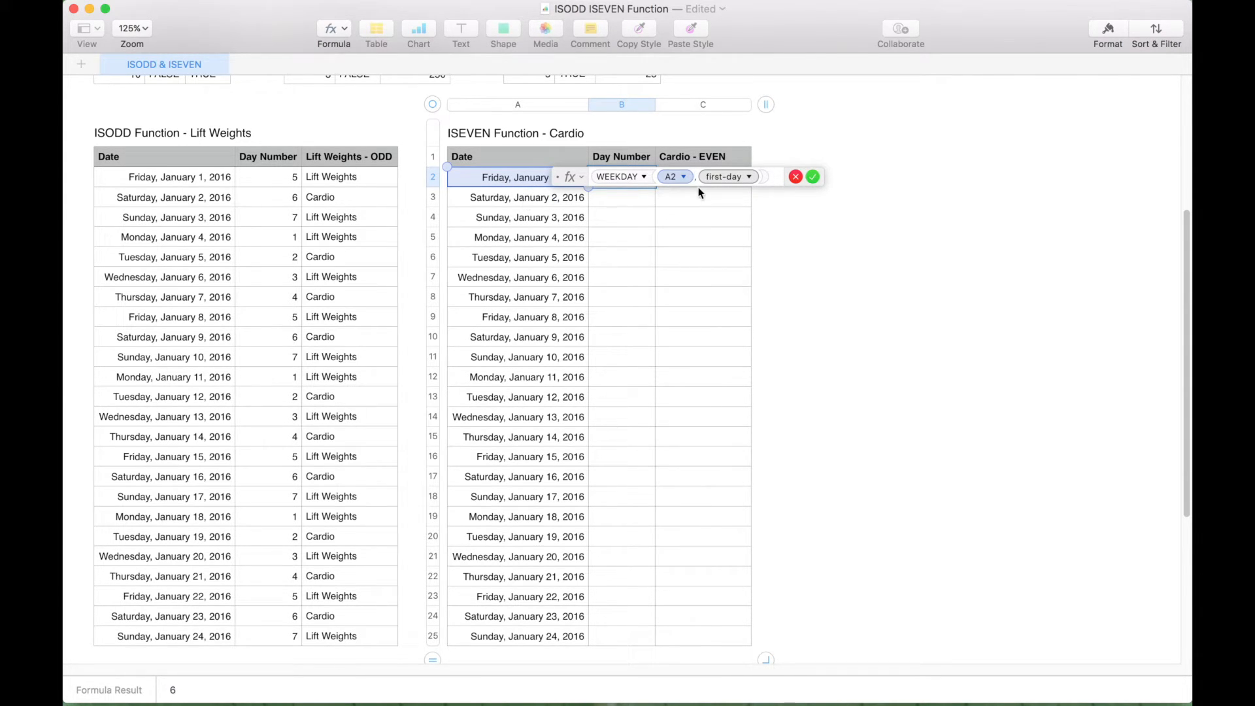
click(748, 177)
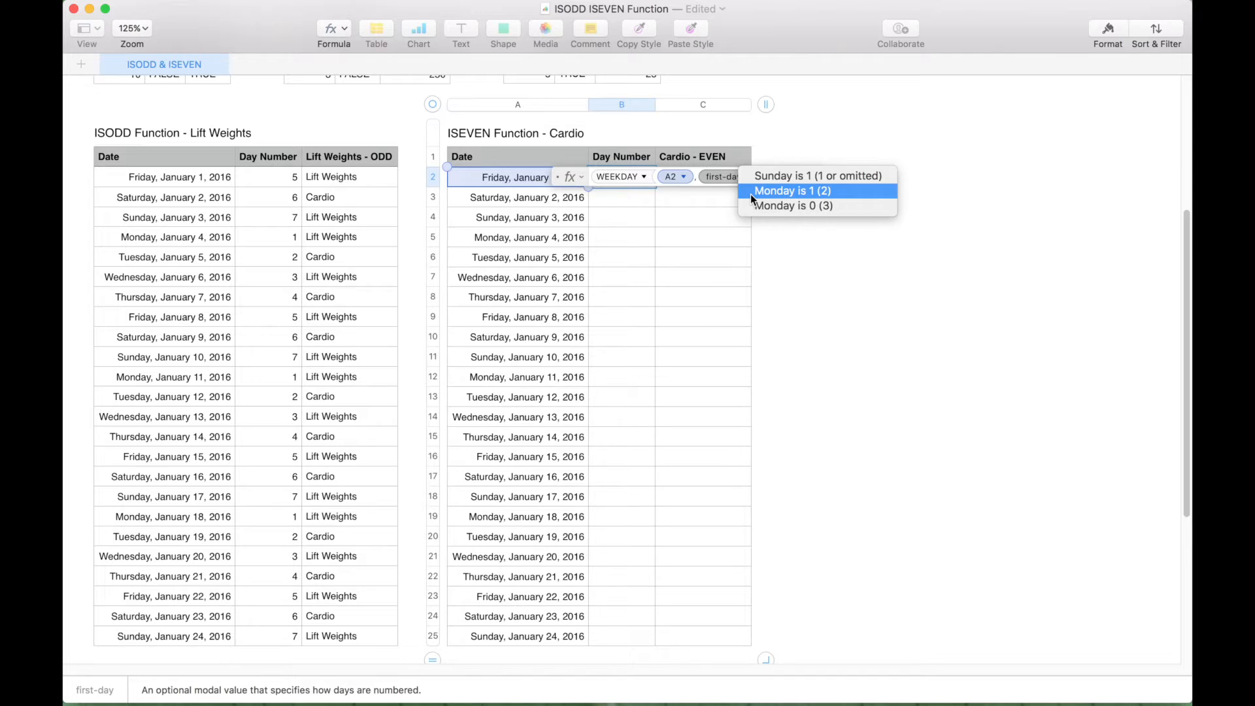
click(751, 191)
key(Return)
drag(621, 189, 632, 648)
- Start an IF formula in C2 of the ISEVEN Function - Cardio table with ISEVEN of B2 as the if-expression
click(700, 178)
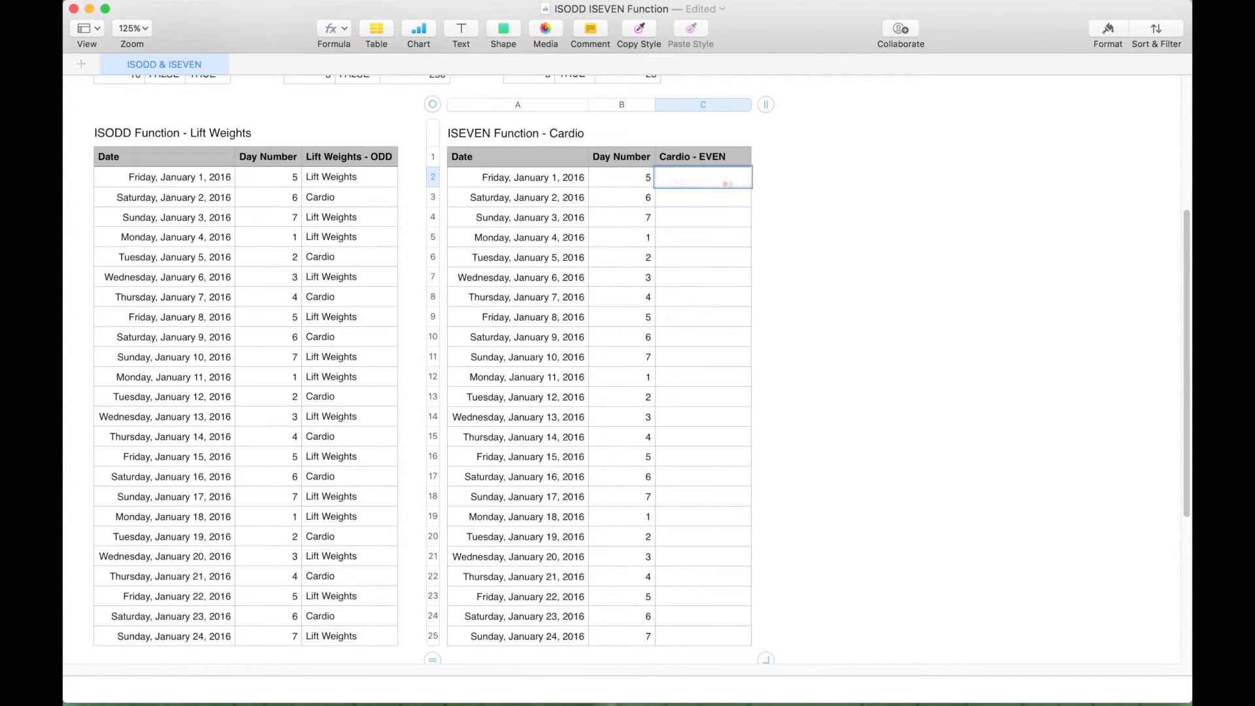
text(=IF)
key(Return)
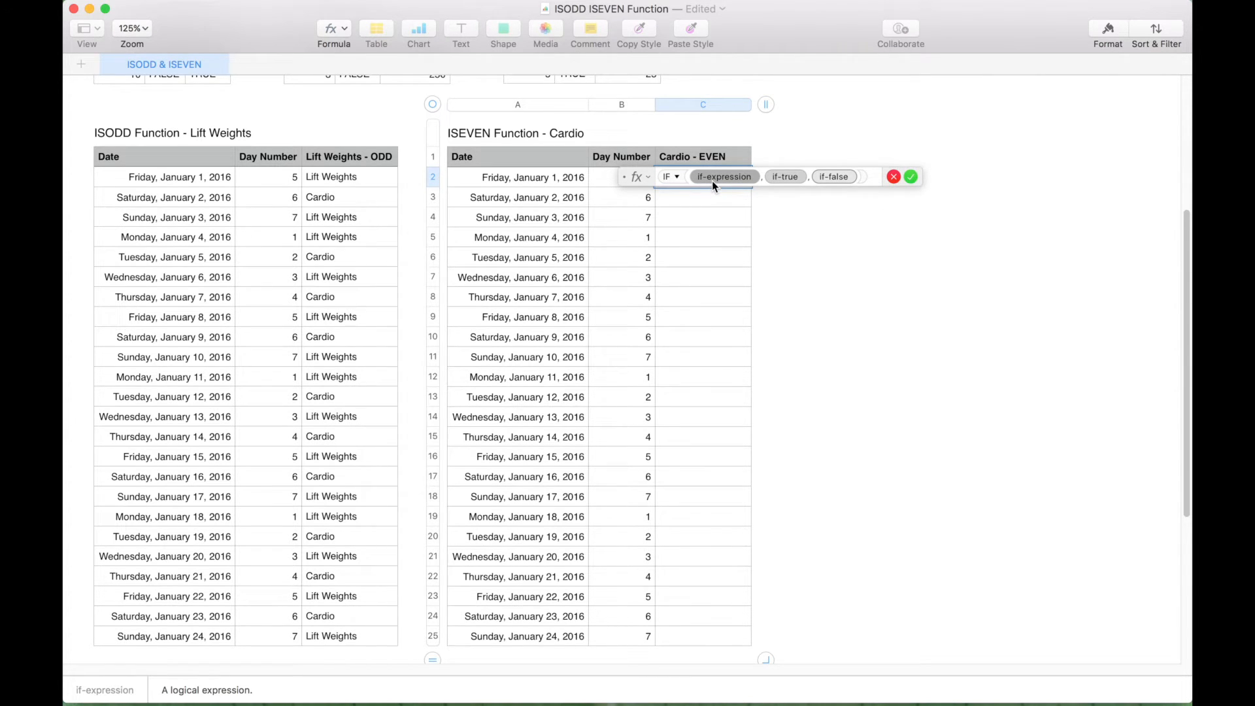
text(ISEVEN)
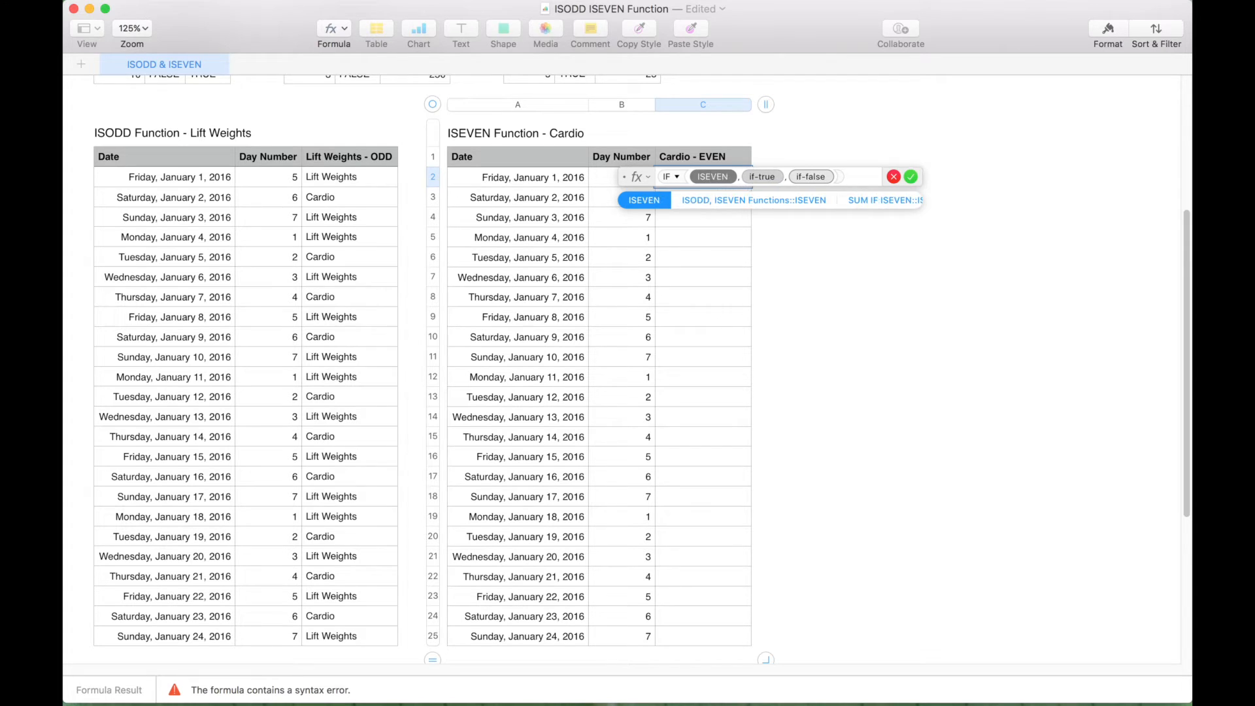
key(Return)
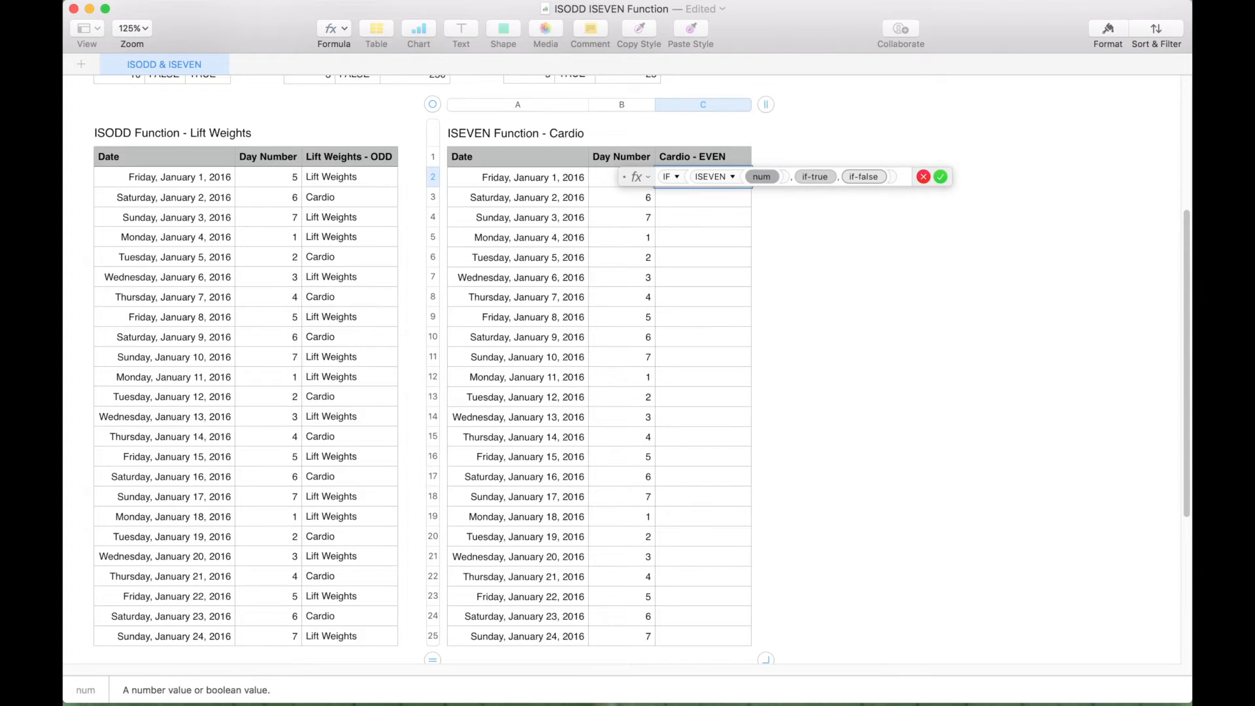
click(600, 181)
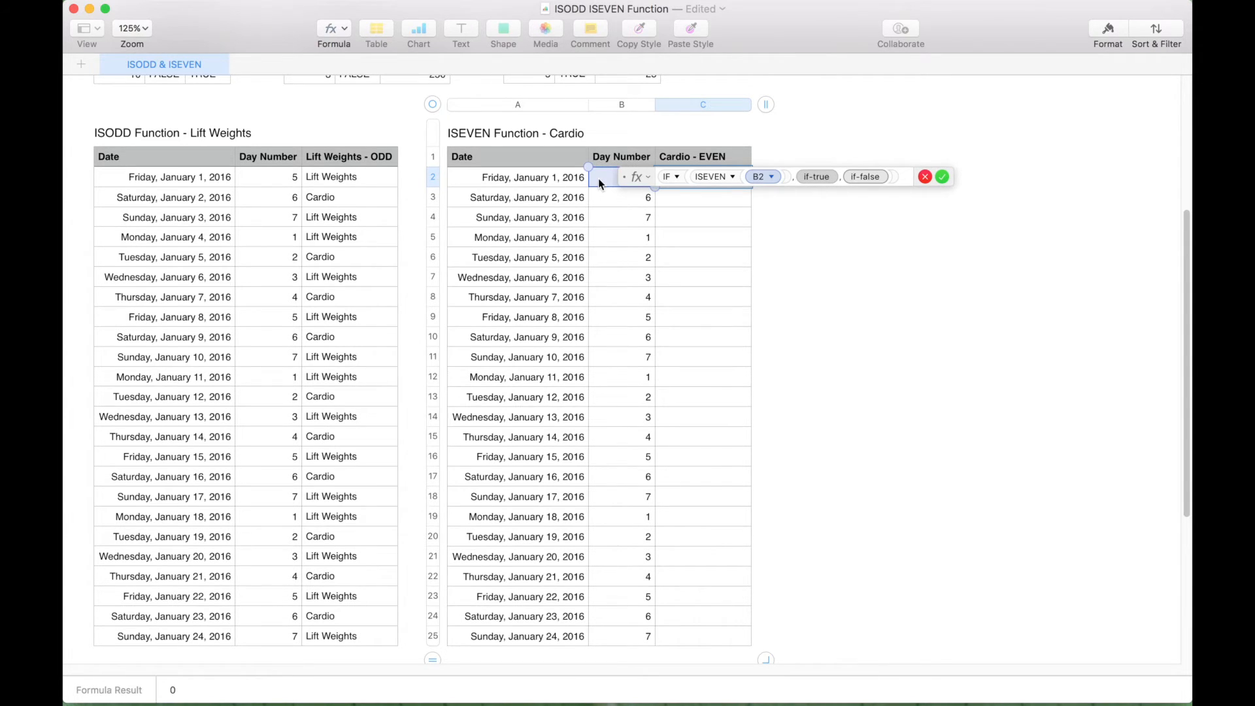
- Complete the Cardio table's IF formula with "Cardio" if true and "Lift Weights" if false, and fill it down through C25
click(817, 177)
text("")
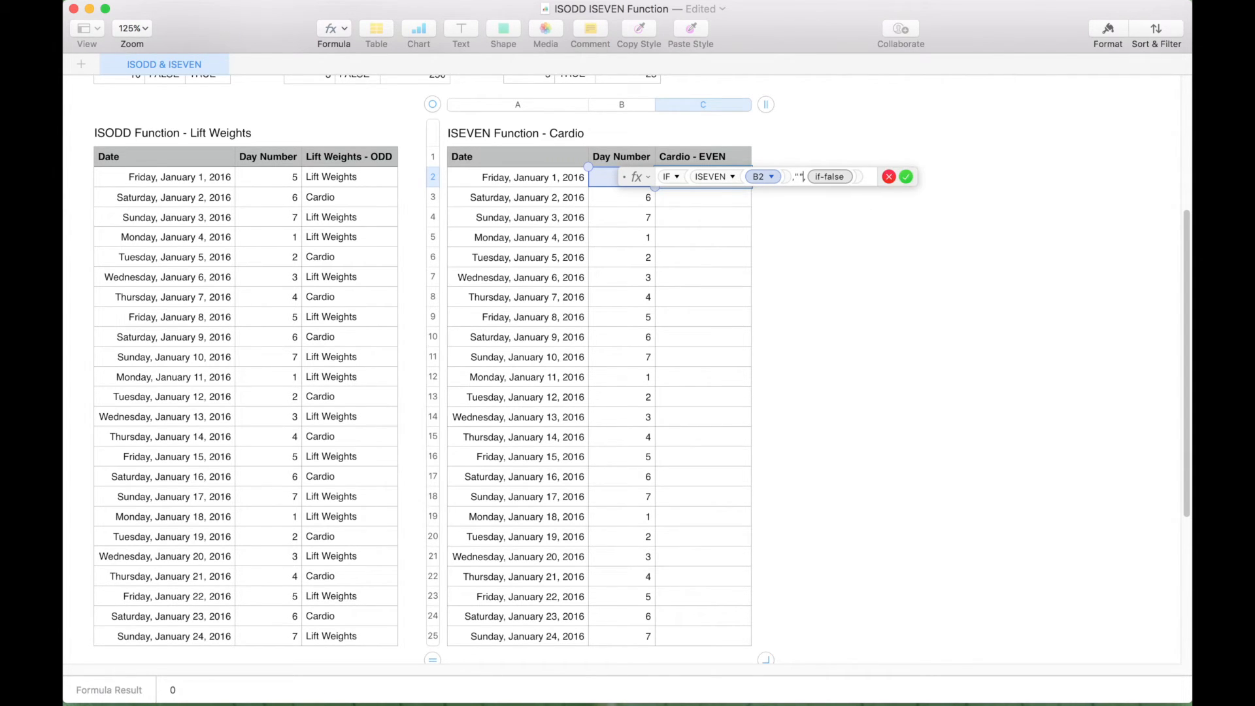
text(Cardio)
click(861, 178)
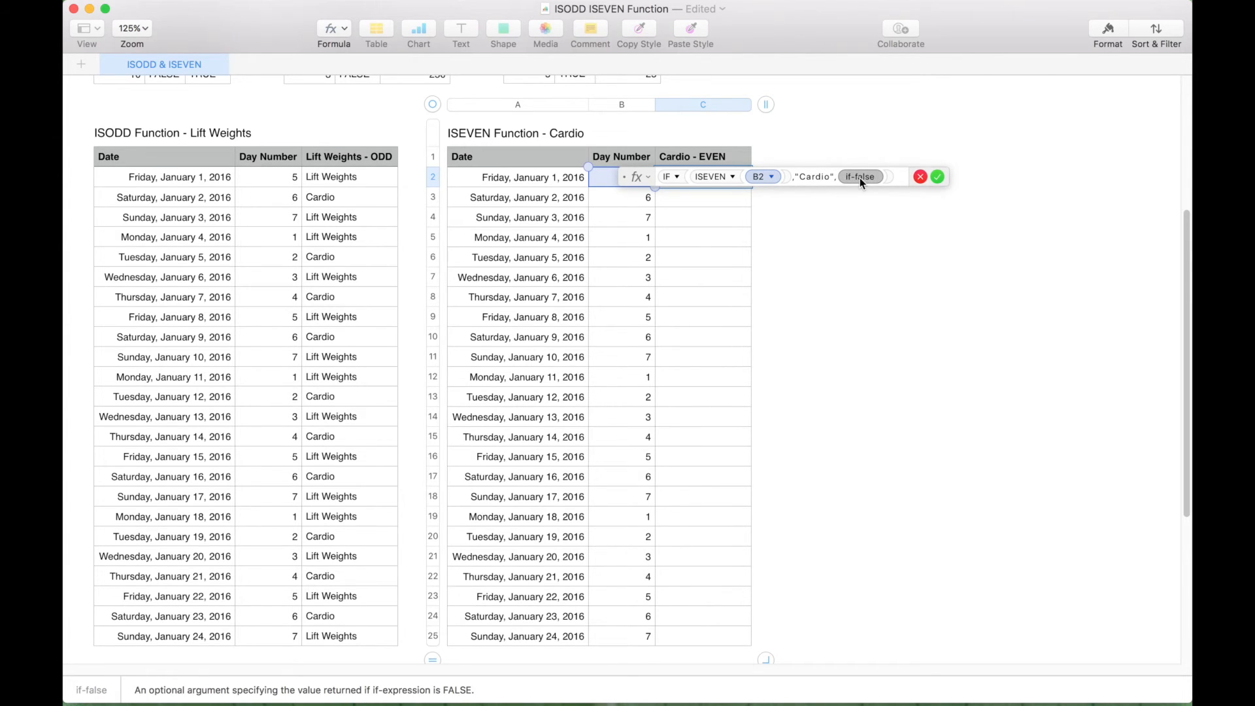
text(",")
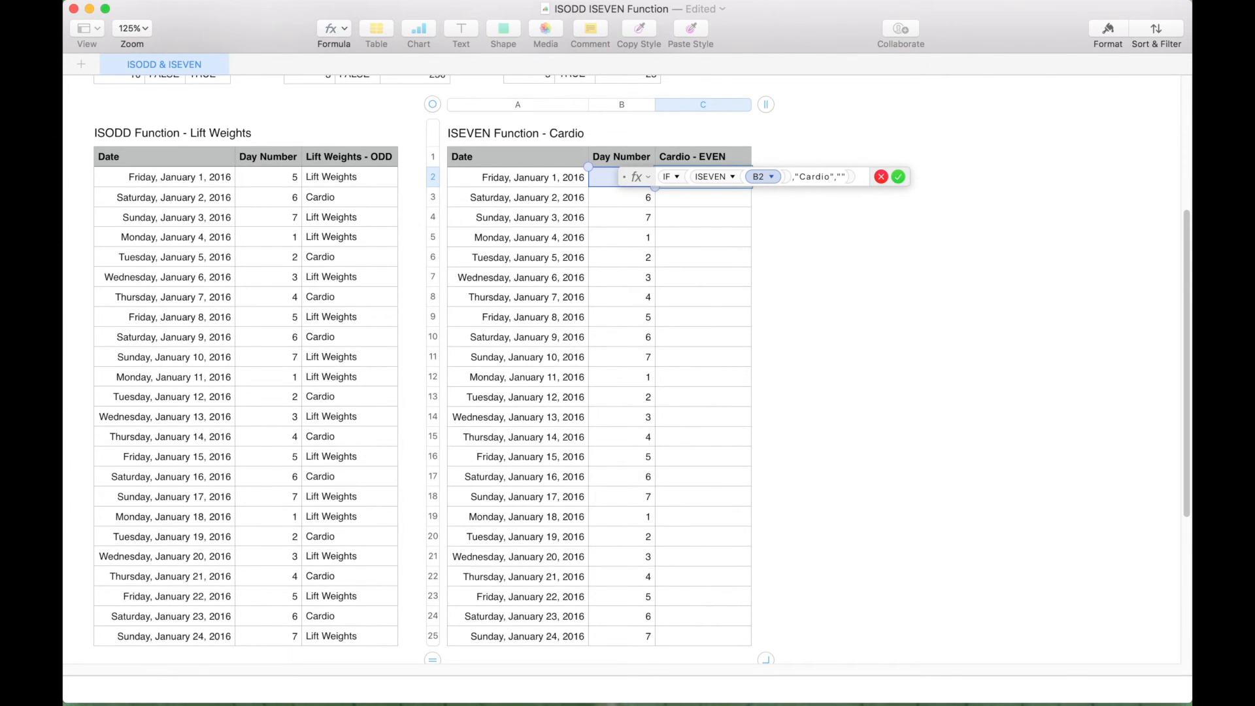
text(Lift Weights)
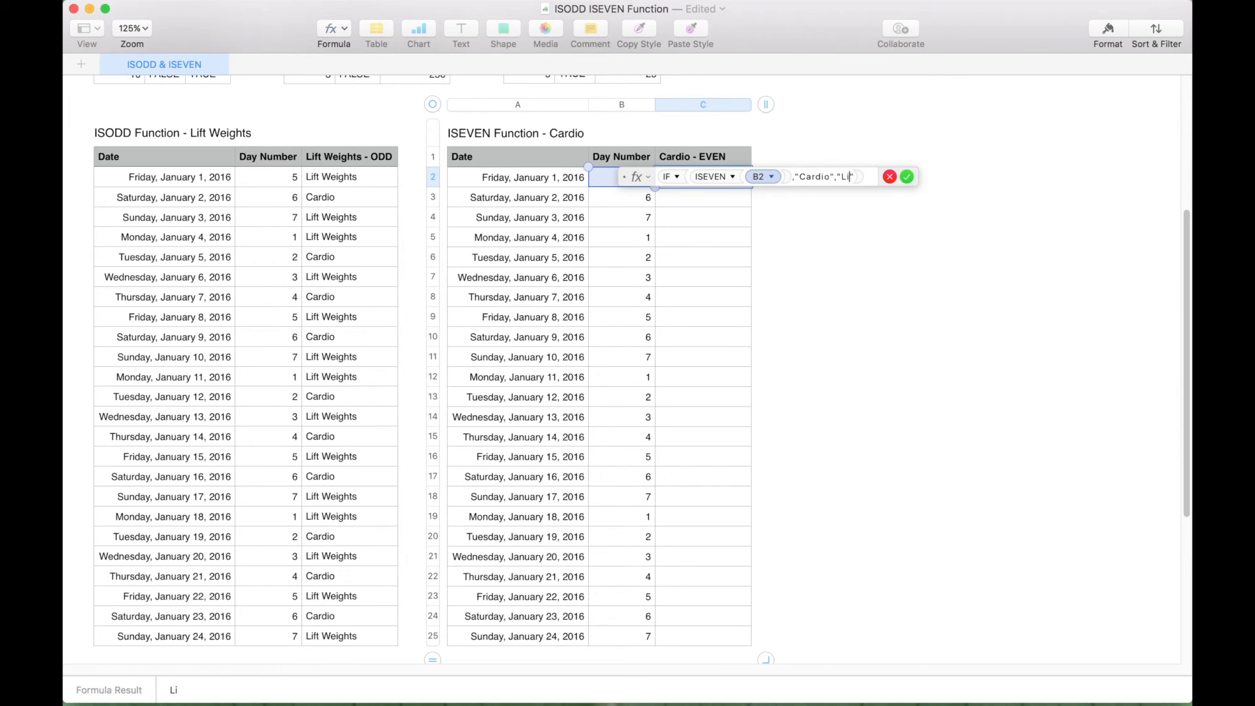
click(955, 177)
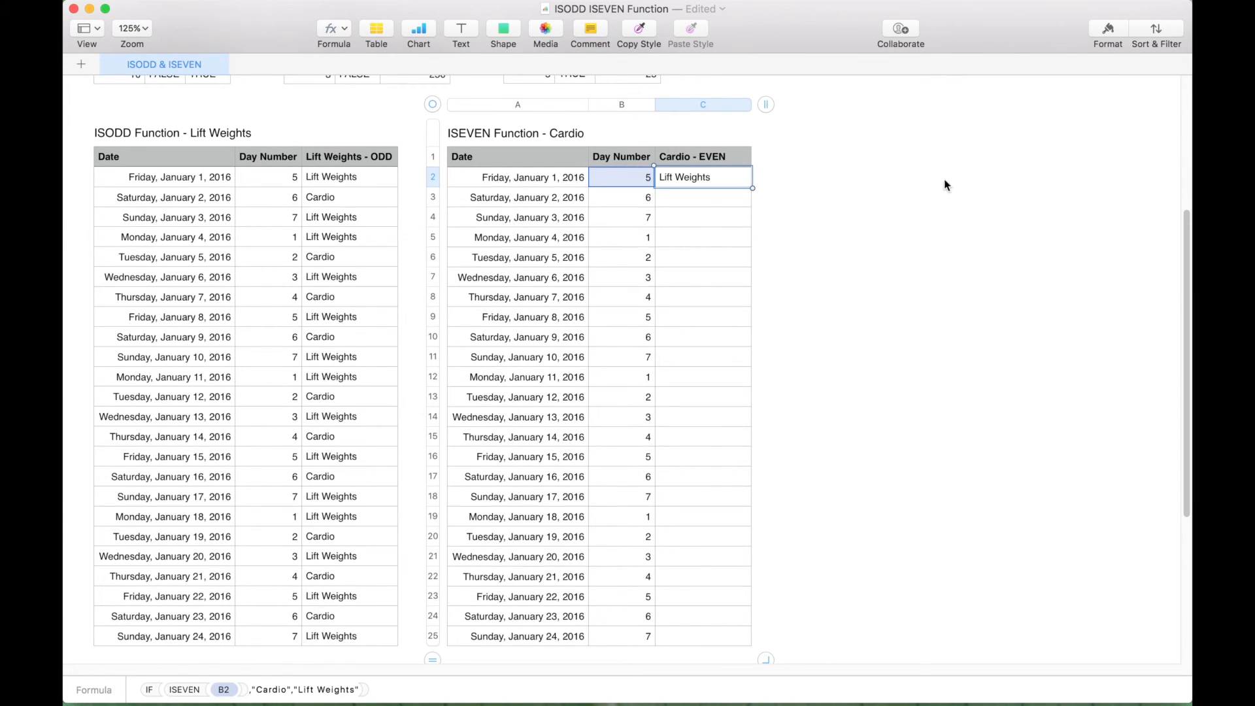
drag(700, 187, 693, 639)
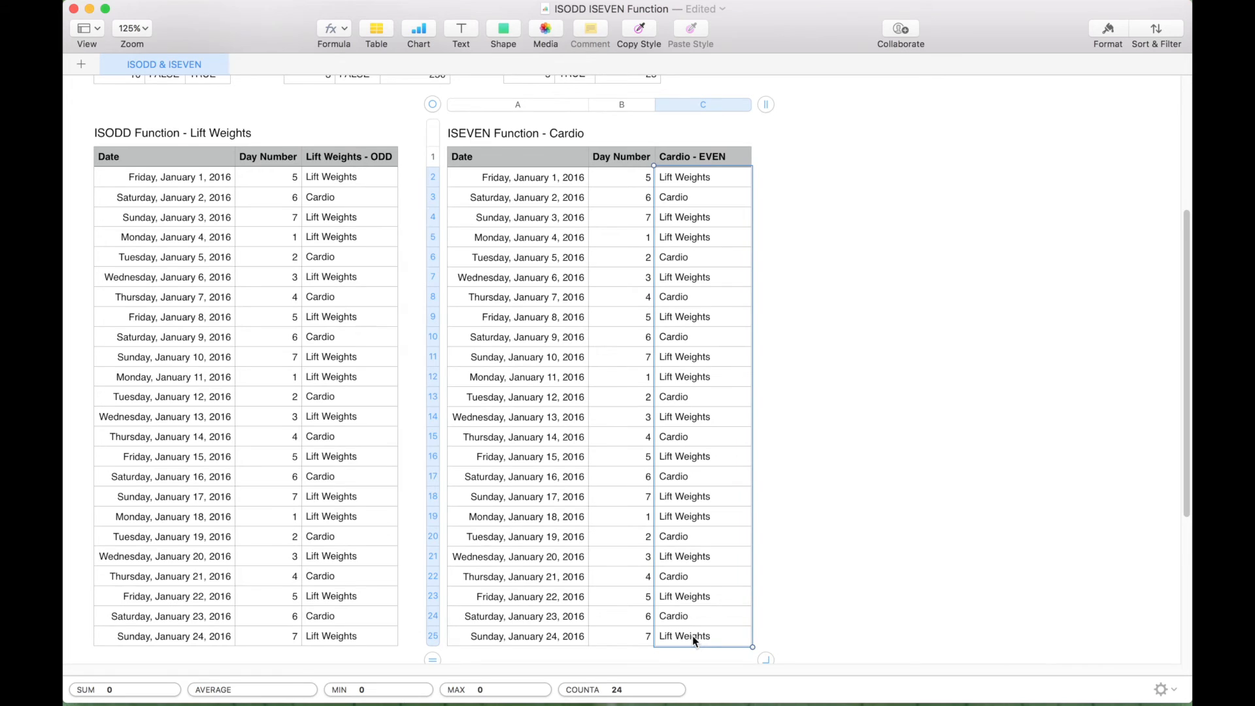
click(786, 532)
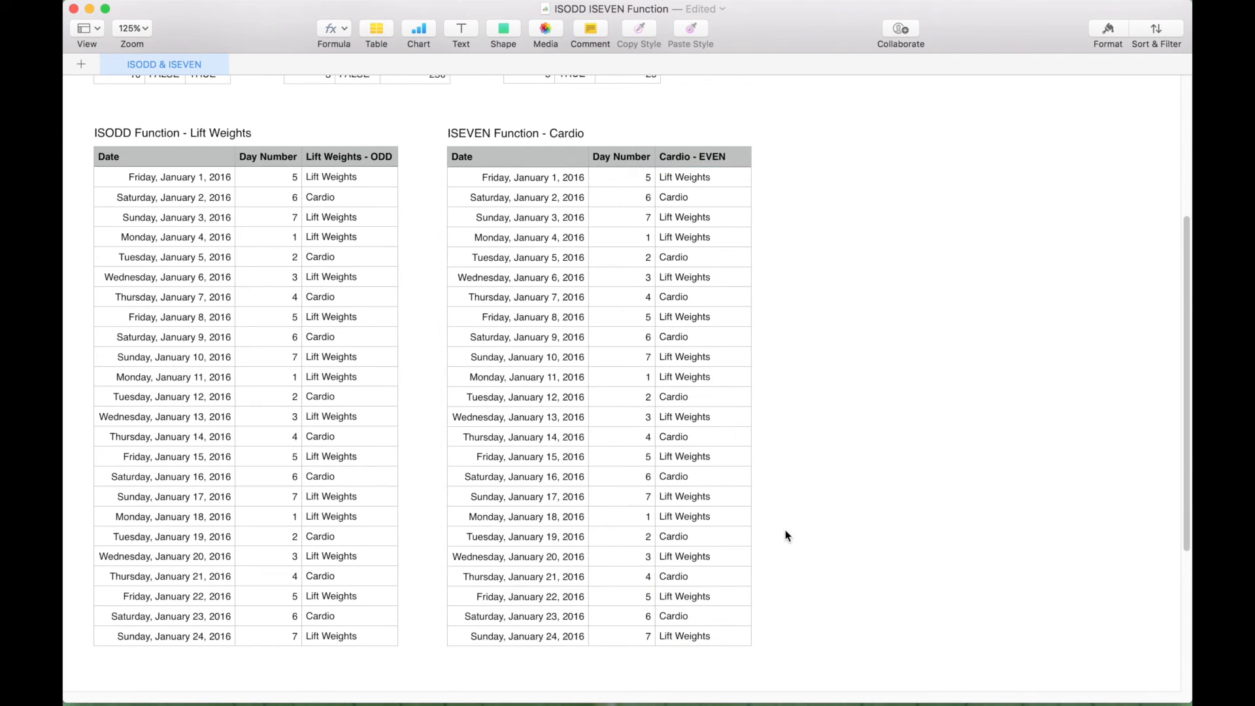